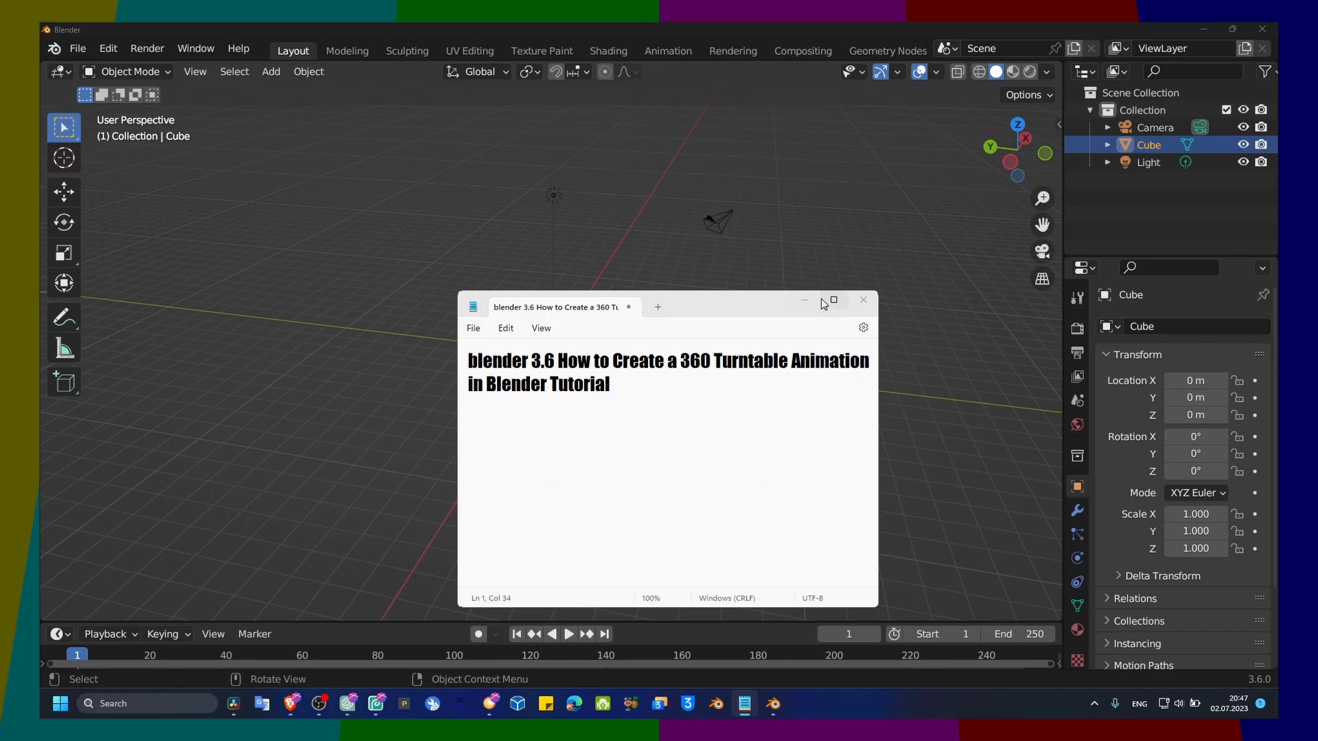
Minimize the text note and delete the camera and the light from the scene.
{"action": "left_click", "coordinate": [876, 304]}
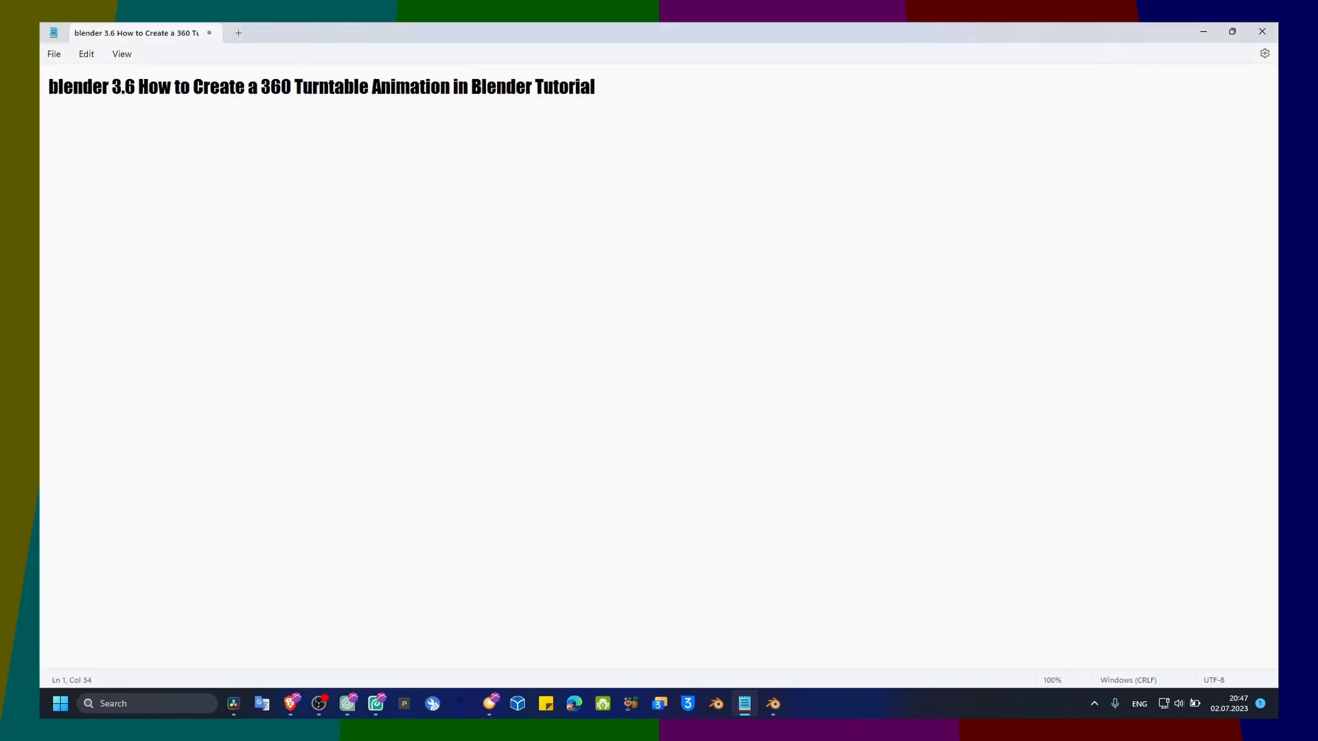
{"action": "left_click", "coordinate": [1203, 30]}
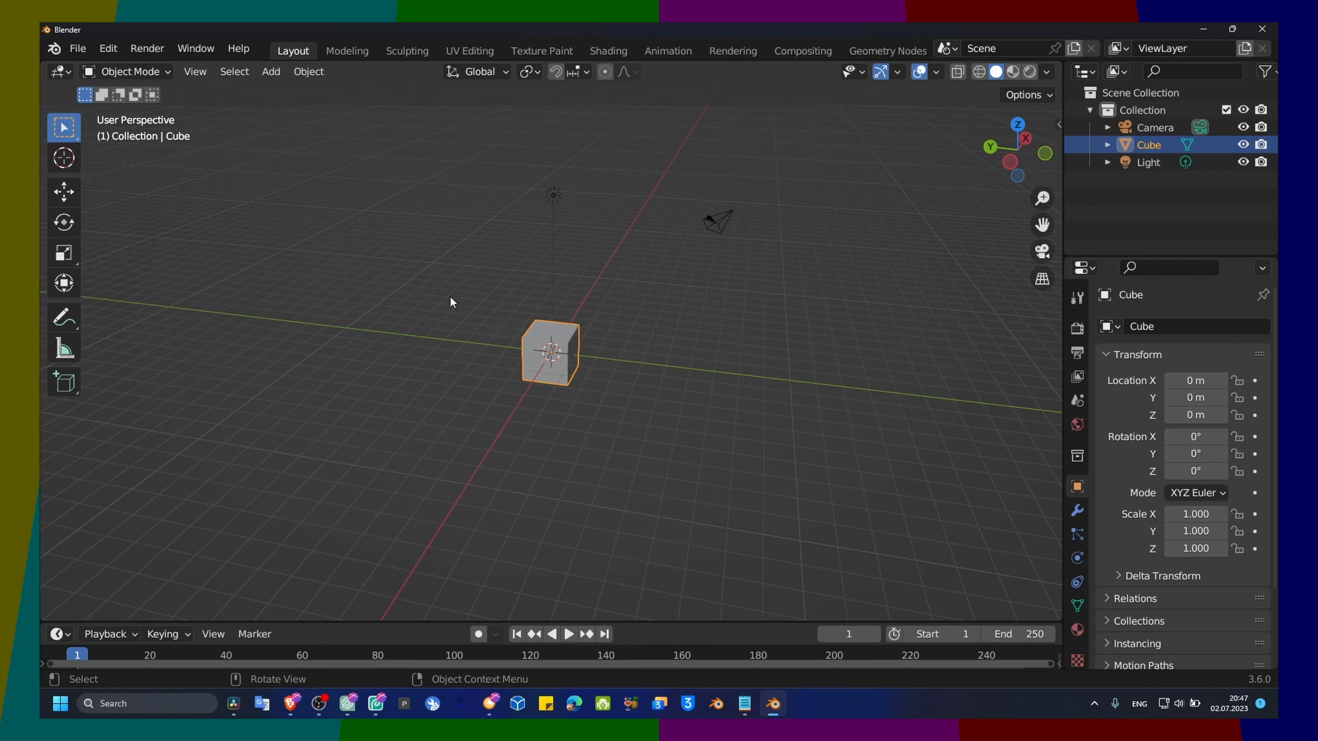
{"action": "left_click", "coordinate": [484, 314]}
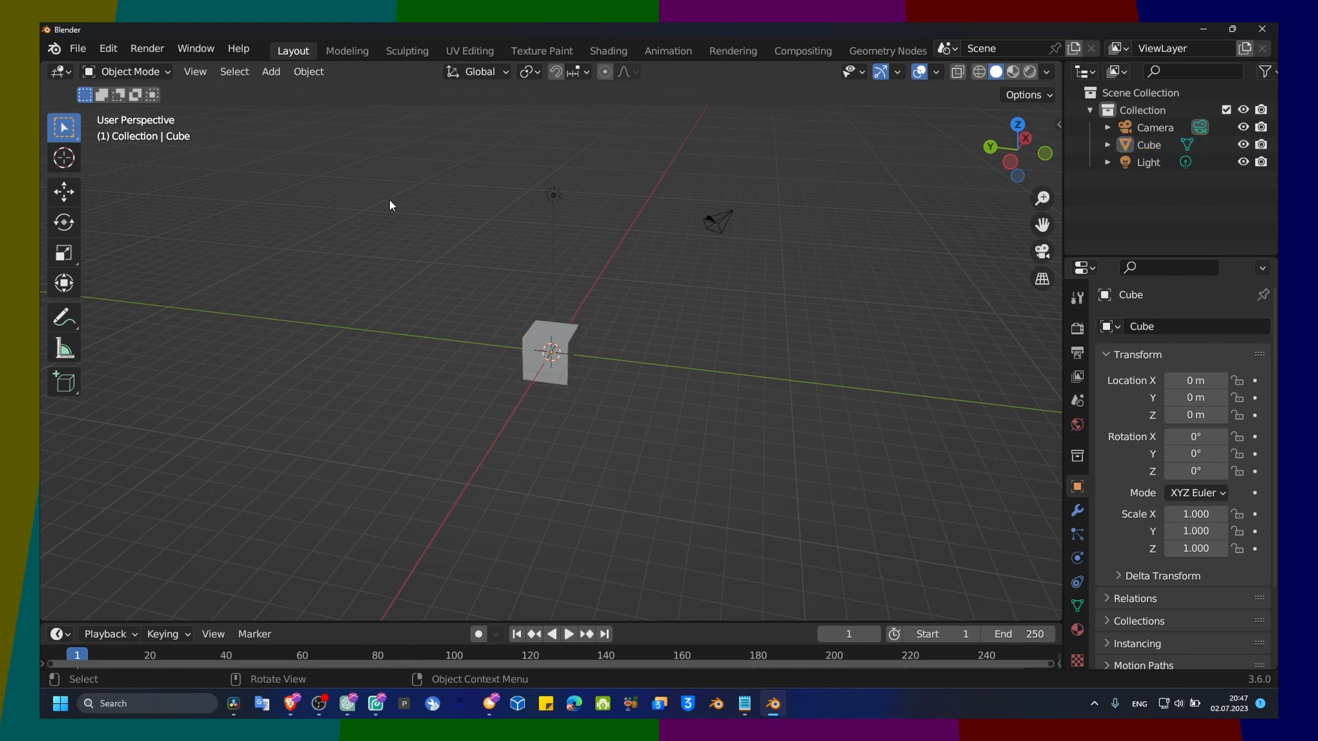
{"action": "left_click_drag", "start_coordinate": [435, 173], "coordinate": [779, 255]}
{"action": "key", "text": "x"}
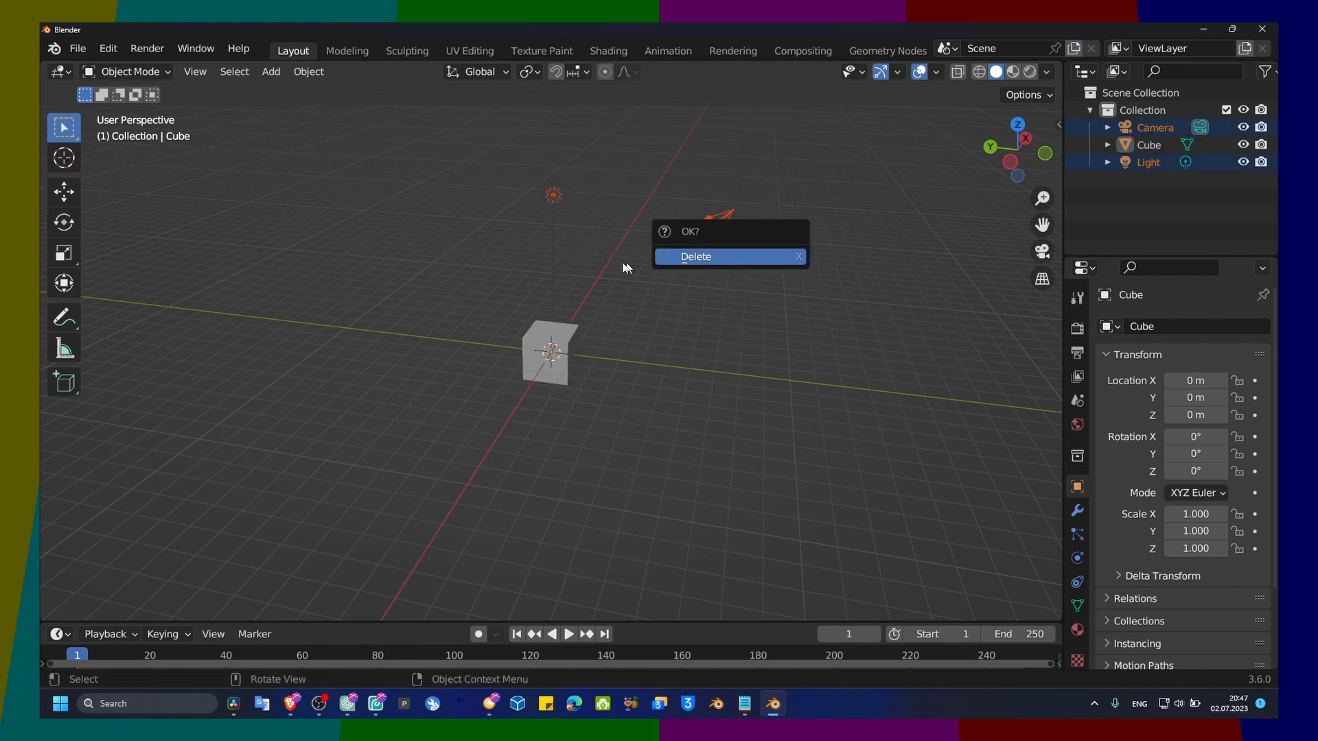
{"action": "key", "text": "Return"}
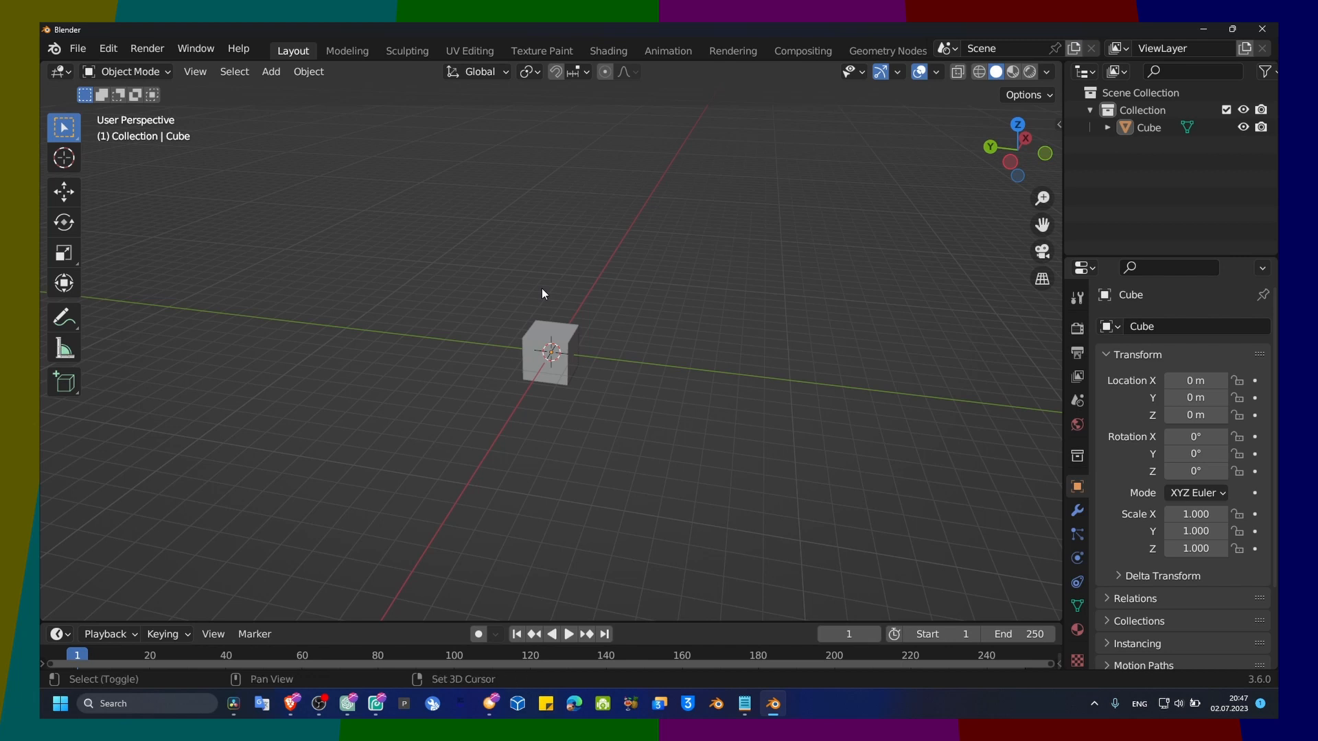
Add a sphere empty at the cube's centre and scale it up to about 2.36.
{"action": "key", "text": "shift+a"}
{"action": "left_click", "coordinate": [272, 71]}
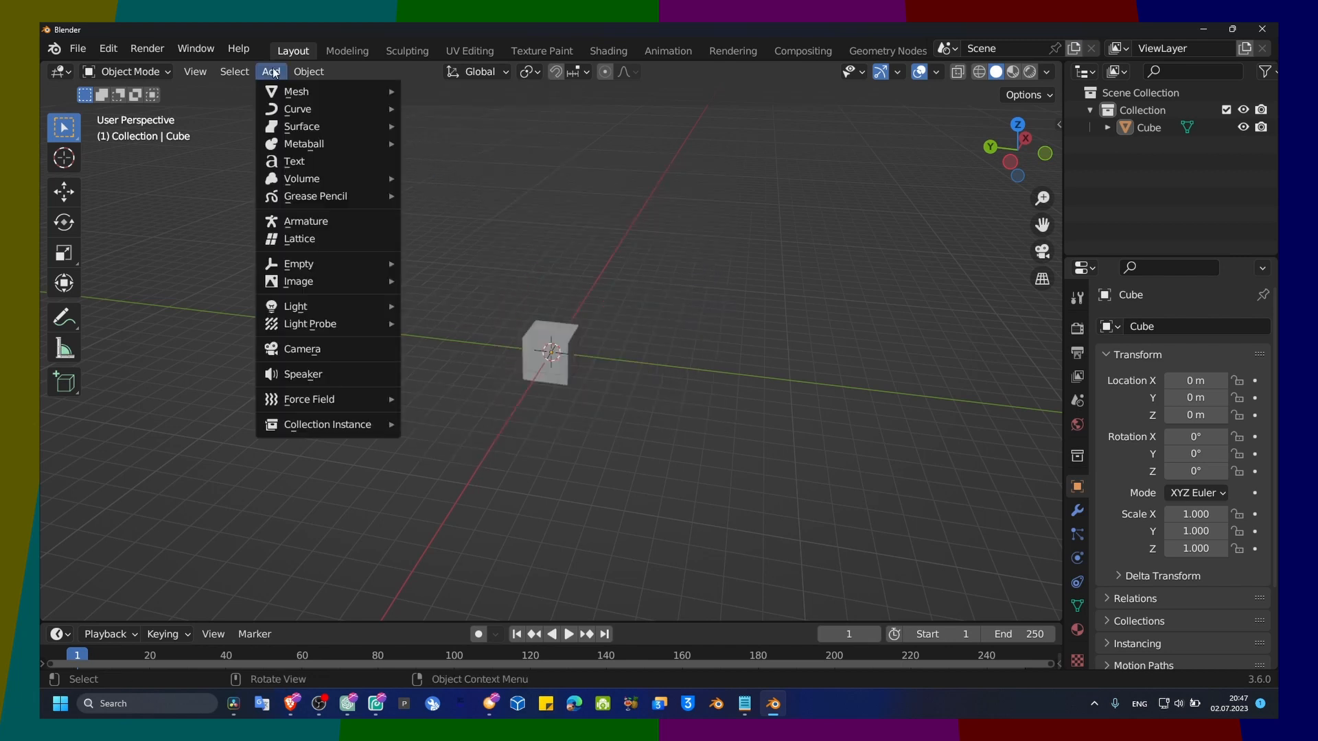
{"action": "mouse_move", "coordinate": [339, 278]}
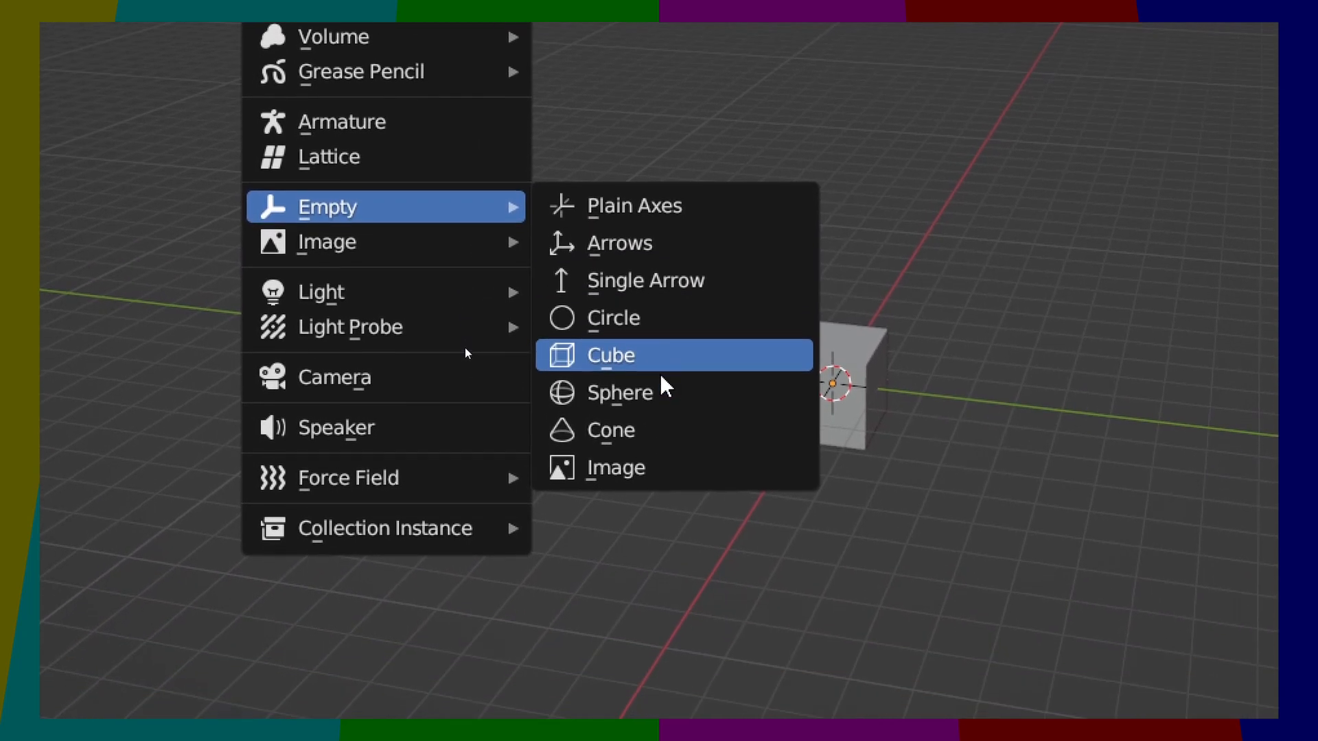
{"action": "left_click", "coordinate": [663, 430]}
{"action": "key", "text": "s"}
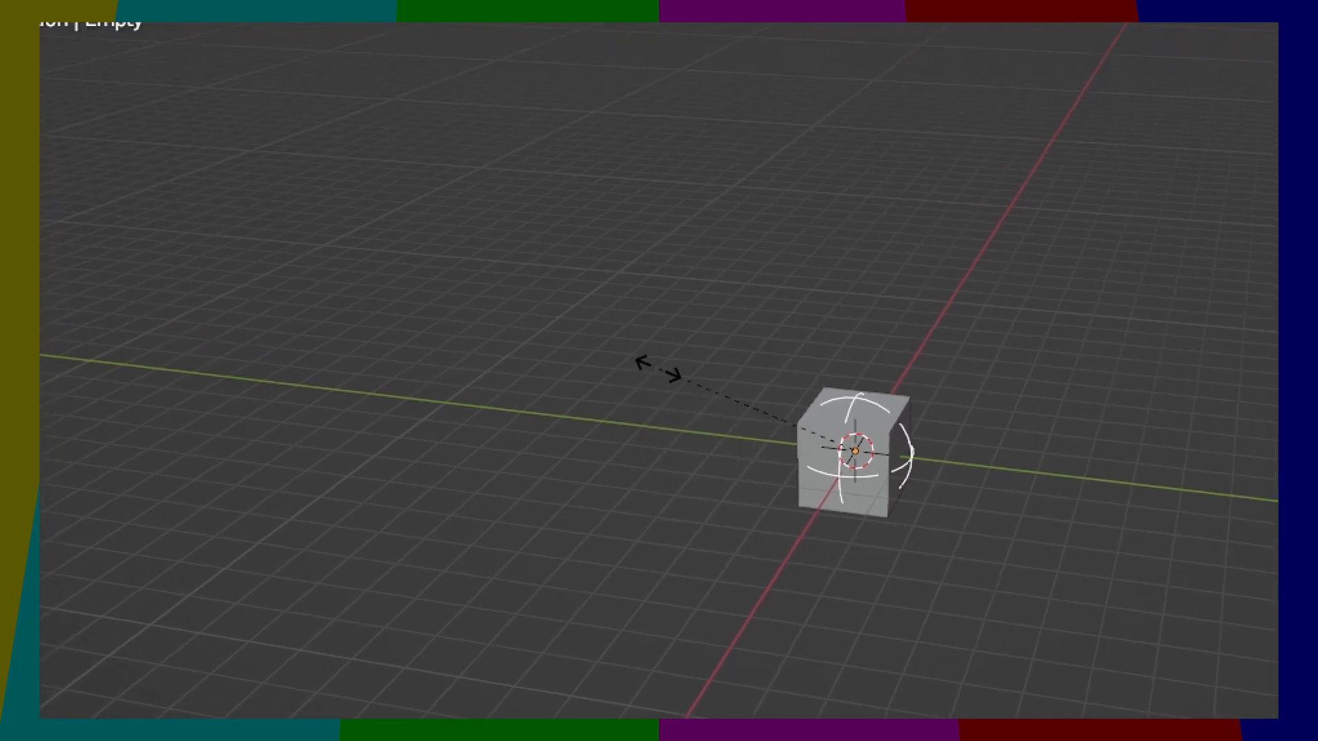
{"action": "left_click", "coordinate": [484, 187]}
Select the cube, add the empty as the active object, and parent the cube to it with Object (Keep Transform).
{"action": "mouse_move", "coordinate": [659, 369]}
{"action": "middle_mouse_down"}
{"action": "mouse_move", "coordinate": [642, 374]}
{"action": "mouse_move", "coordinate": [712, 377]}
{"action": "mouse_move", "coordinate": [621, 379]}
{"action": "mouse_move", "coordinate": [677, 374]}
{"action": "mouse_move", "coordinate": [661, 371]}
{"action": "mouse_move", "coordinate": [640, 403]}
{"action": "mouse_move", "coordinate": [660, 373]}
{"action": "mouse_move", "coordinate": [714, 359]}
{"action": "mouse_move", "coordinate": [611, 373]}
{"action": "mouse_move", "coordinate": [633, 391]}
{"action": "mouse_move", "coordinate": [674, 377]}
{"action": "middle_mouse_up"}
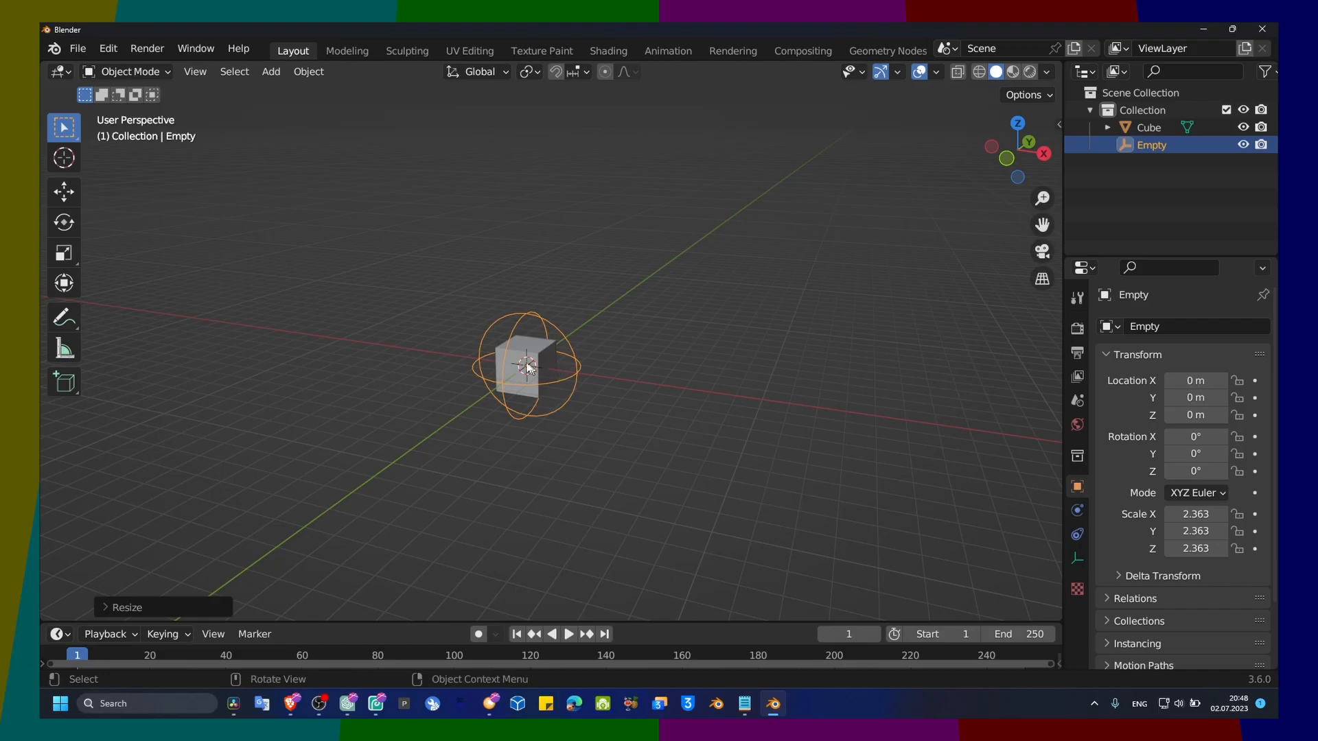
{"action": "left_click", "coordinate": [590, 355]}
{"action": "scroll", "coordinate": [607, 357], "scroll_direction": "up", "scroll_amount": 4}
{"action": "middle_click_drag", "start_coordinate": [501, 374], "coordinate": [583, 387]}
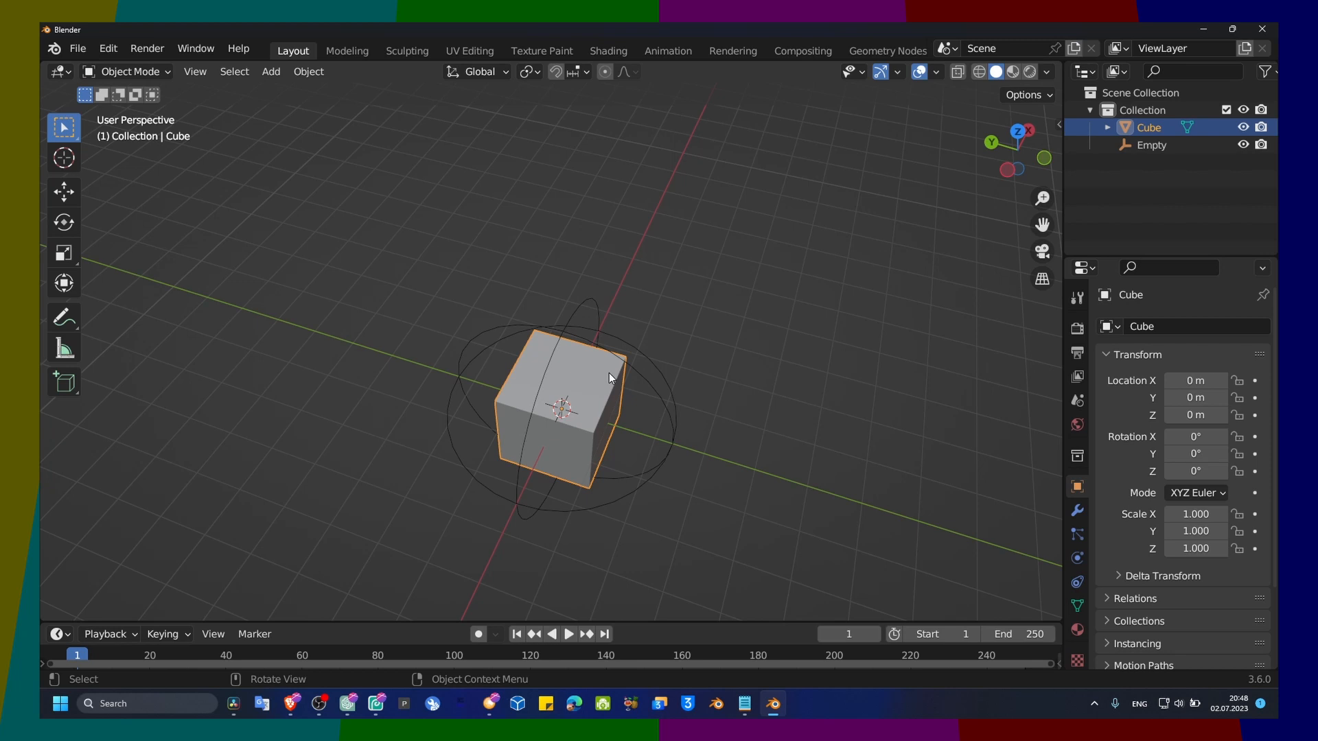
{"action": "left_click", "coordinate": [618, 364]}
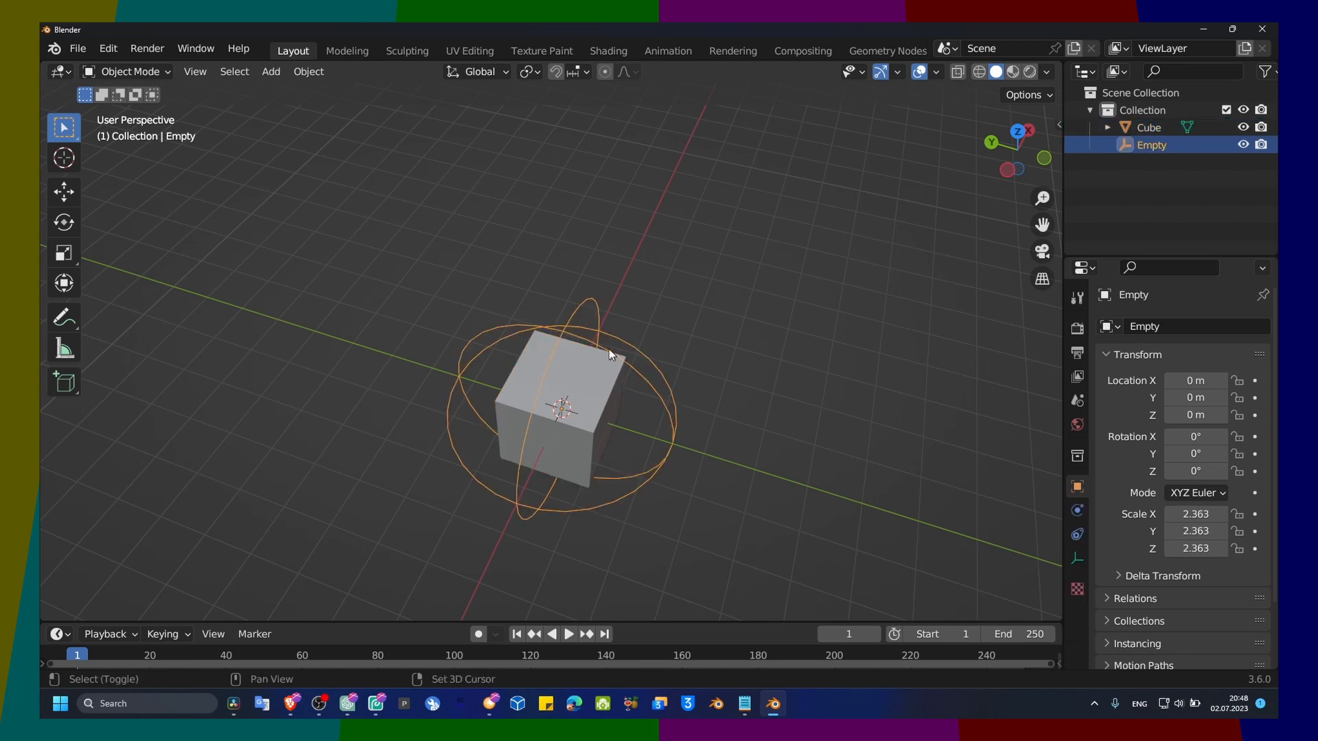
{"action": "left_click", "coordinate": [609, 348], "text": "shift"}
{"action": "left_click", "coordinate": [584, 339], "text": "shift"}
{"action": "left_click", "coordinate": [585, 345]}
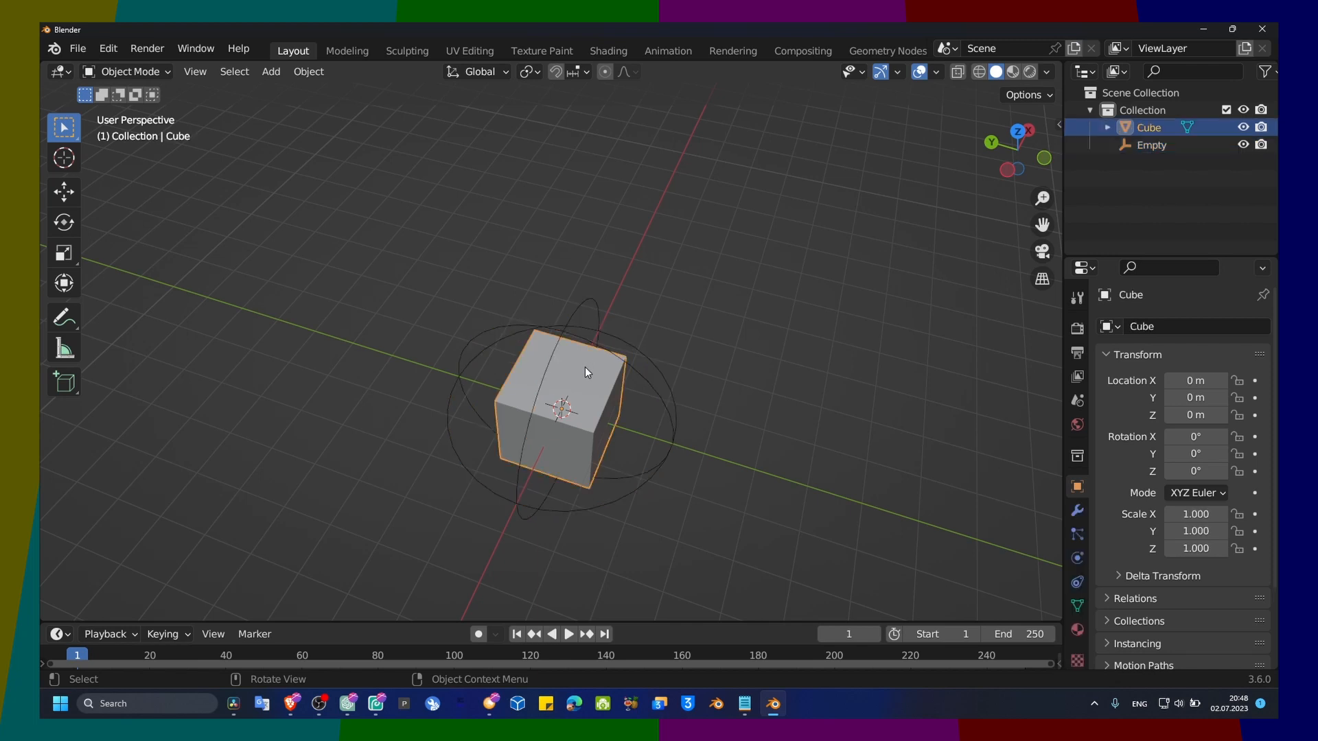
{"action": "left_click", "coordinate": [591, 355], "text": "shift"}
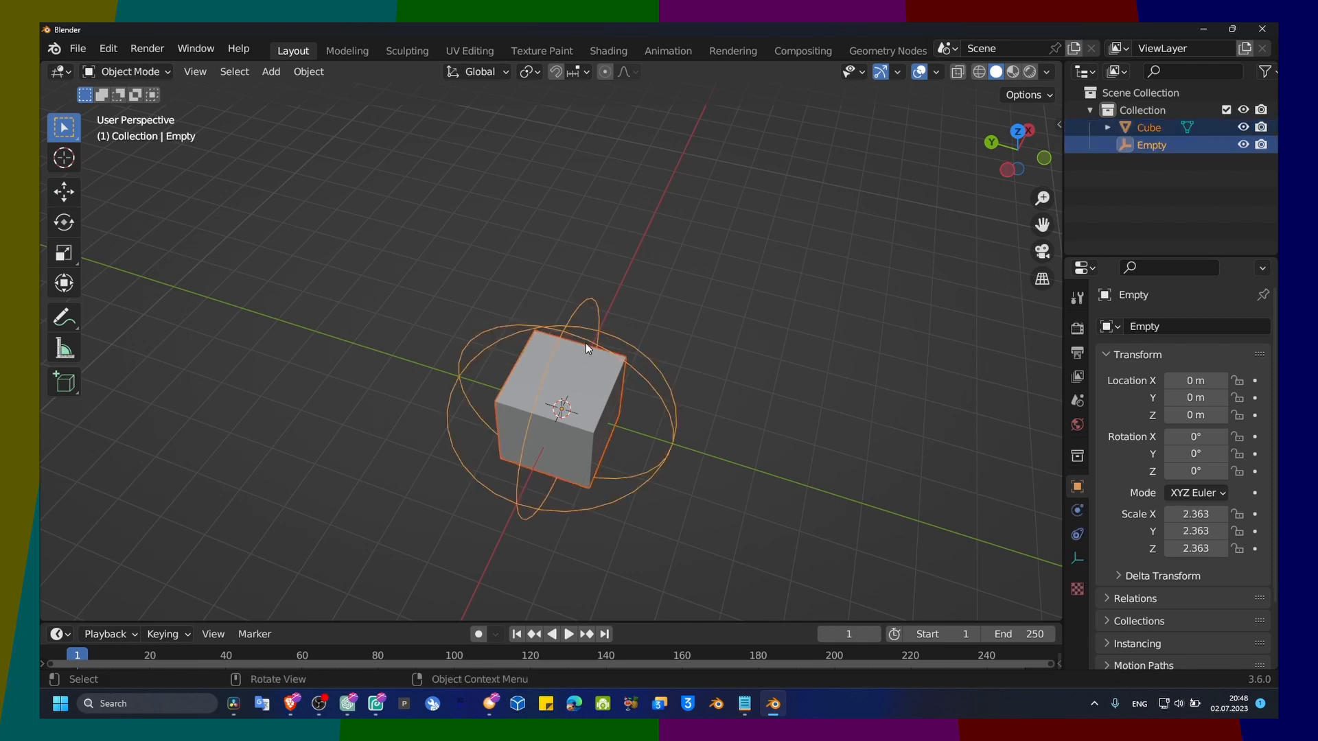
{"action": "key", "text": "ctrl+p"}
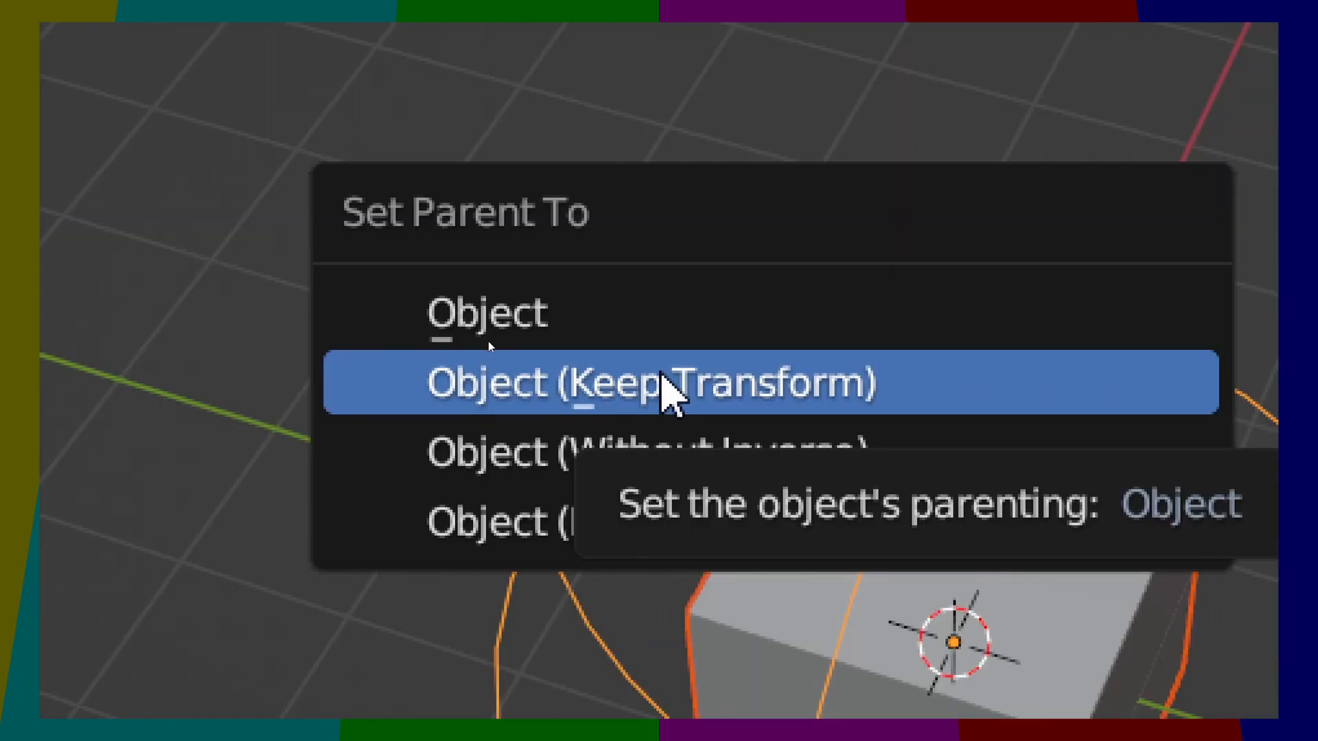
{"action": "left_click", "coordinate": [488, 347]}
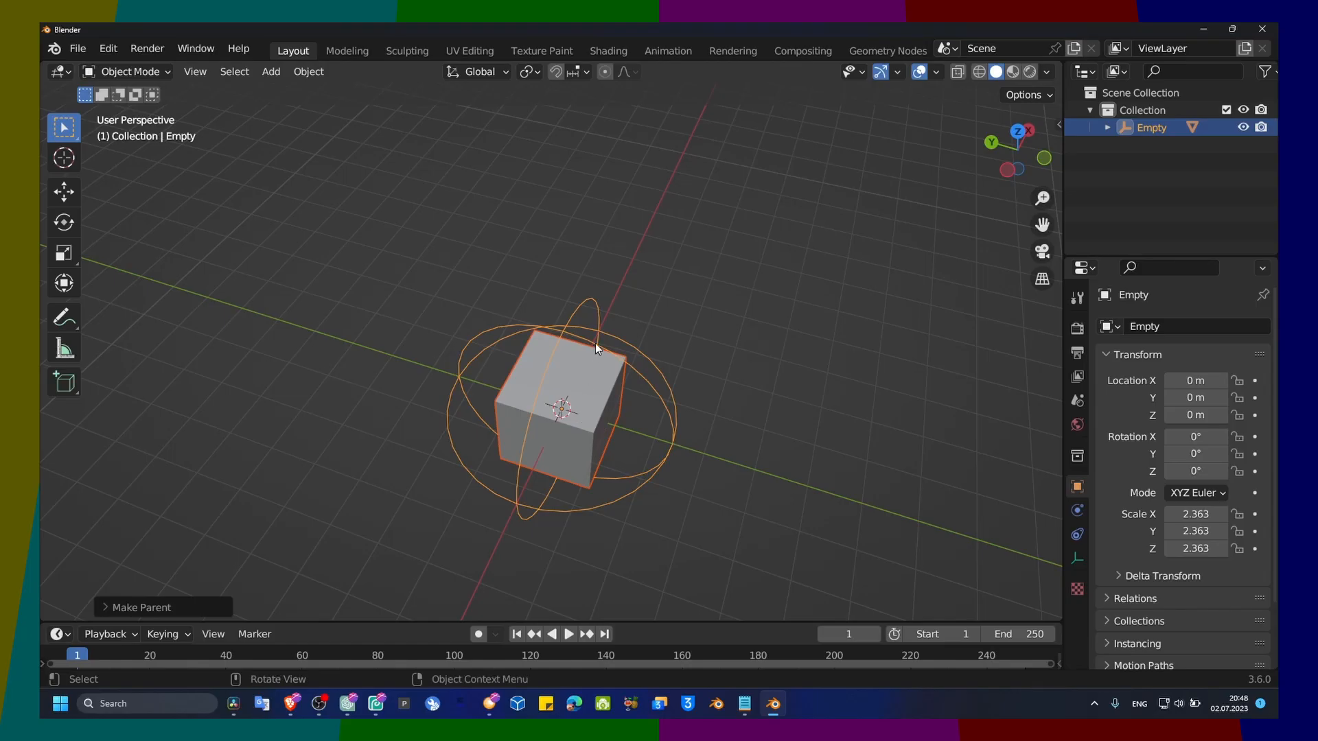
Move the empty freely twice to test that the cube is parented to it.
{"action": "left_click", "coordinate": [589, 337]}
{"action": "key", "text": "g"}
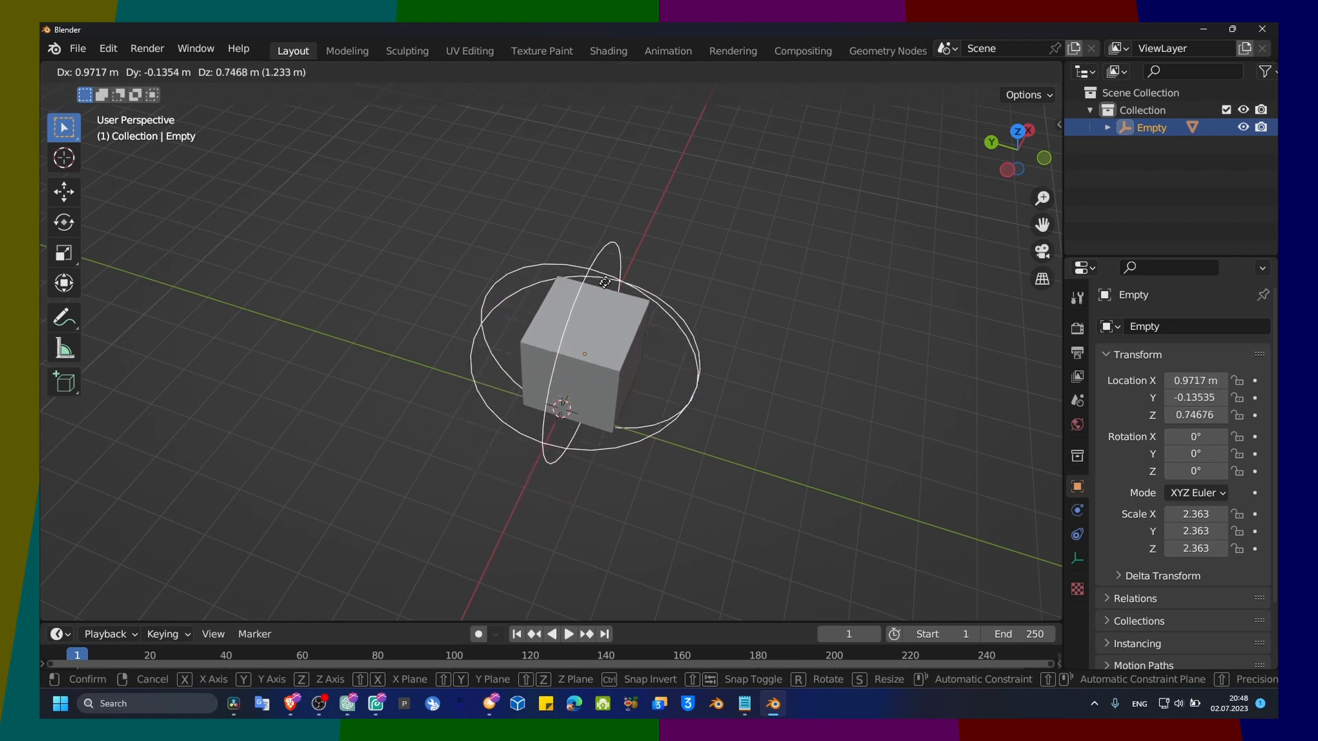
{"action": "left_click", "coordinate": [561, 314]}
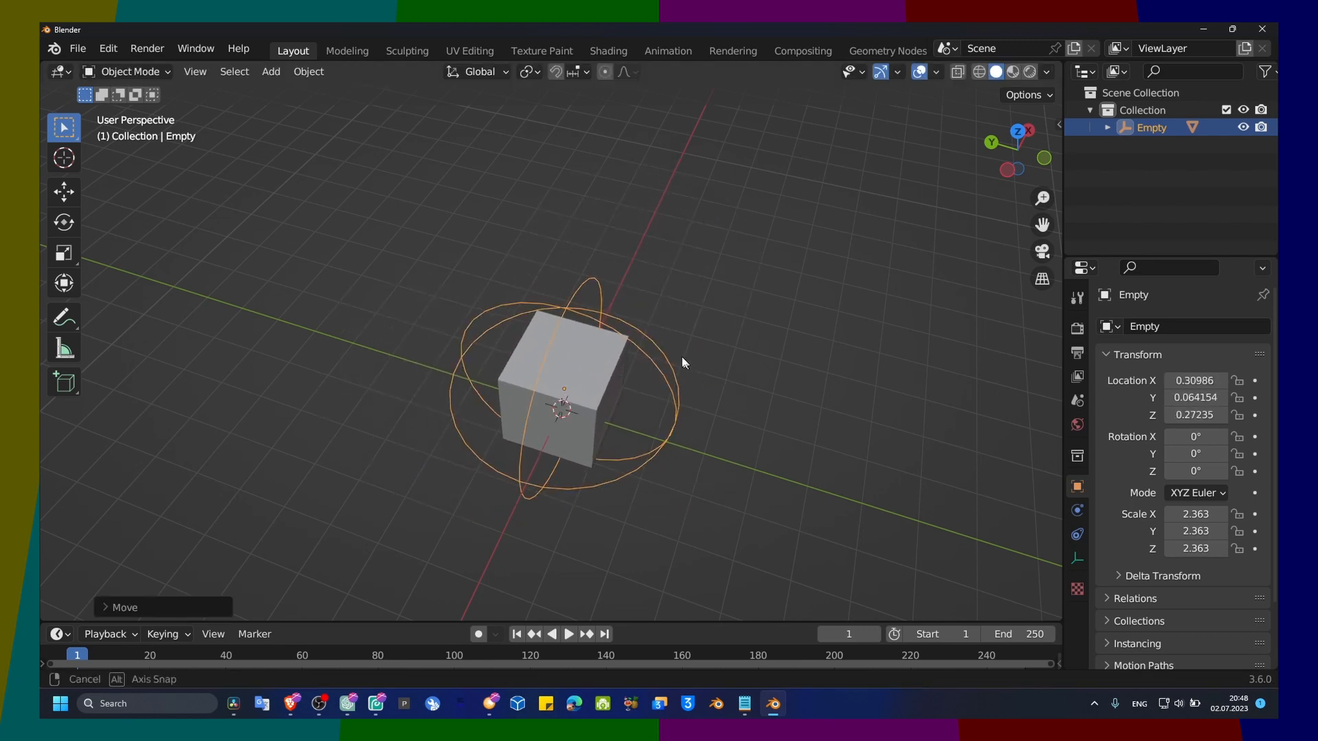
{"action": "middle_click_drag", "start_coordinate": [682, 356], "coordinate": [494, 349]}
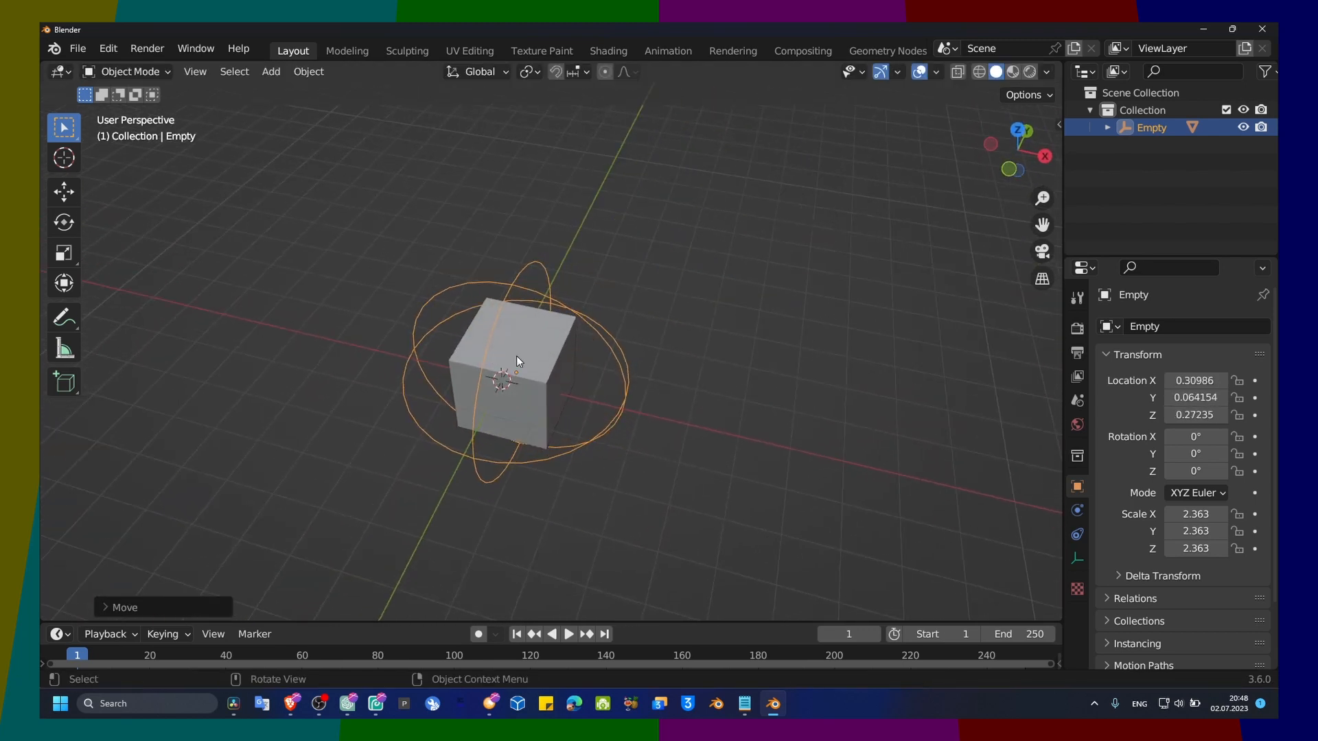
{"action": "key", "text": "g"}
{"action": "left_click", "coordinate": [495, 359]}
{"action": "middle_click_drag", "start_coordinate": [601, 358], "coordinate": [512, 412]}
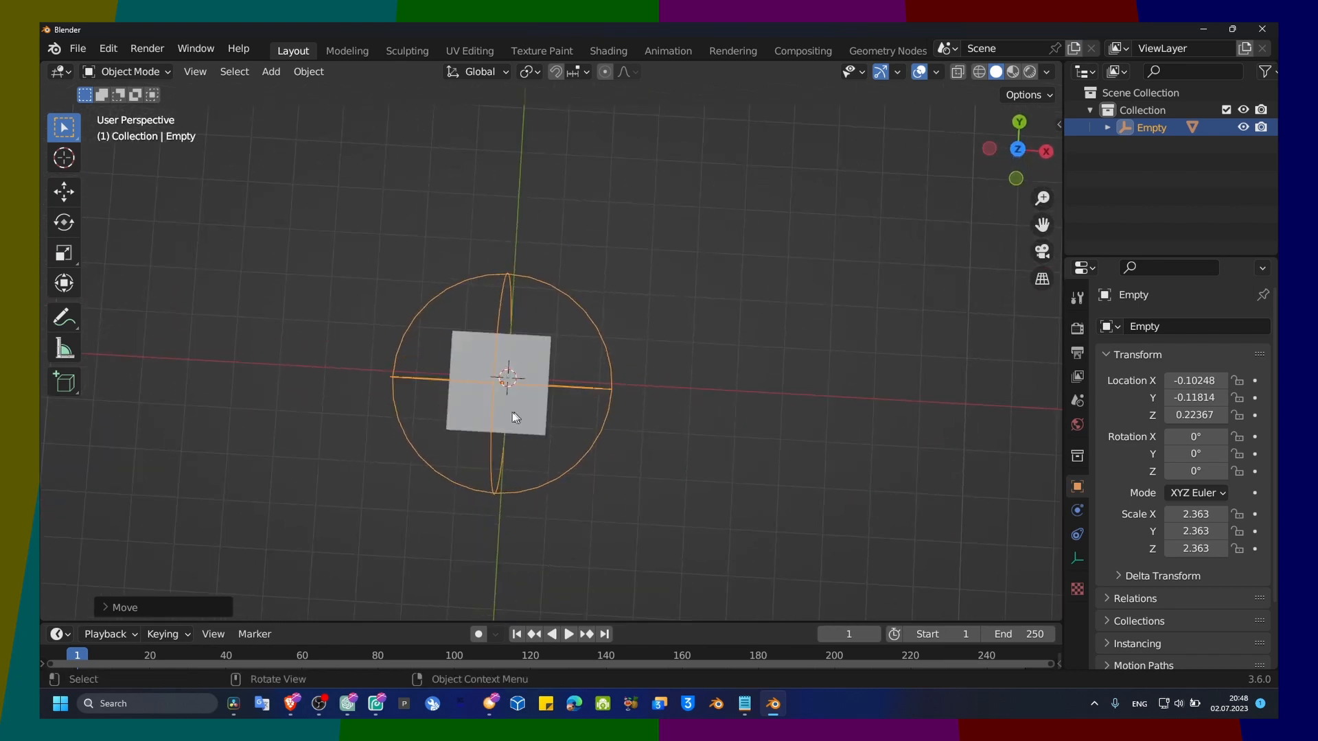
Set the empty's X, Y and Z location to 0 m.
{"action": "key", "text": "n"}
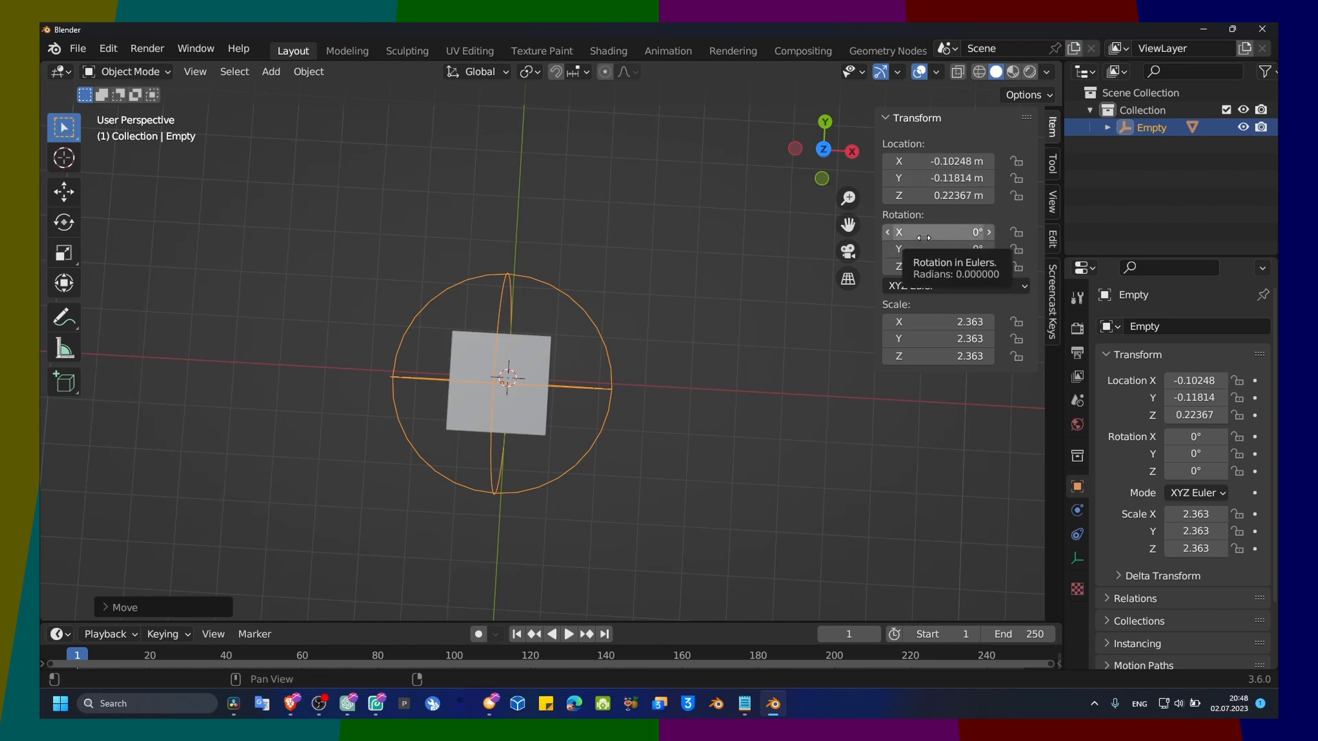
{"action": "left_click", "coordinate": [931, 162]}
{"action": "left_click", "coordinate": [932, 162]}
{"action": "left_click_drag", "start_coordinate": [948, 162], "coordinate": [924, 212]}
{"action": "left_click", "coordinate": [920, 133]}
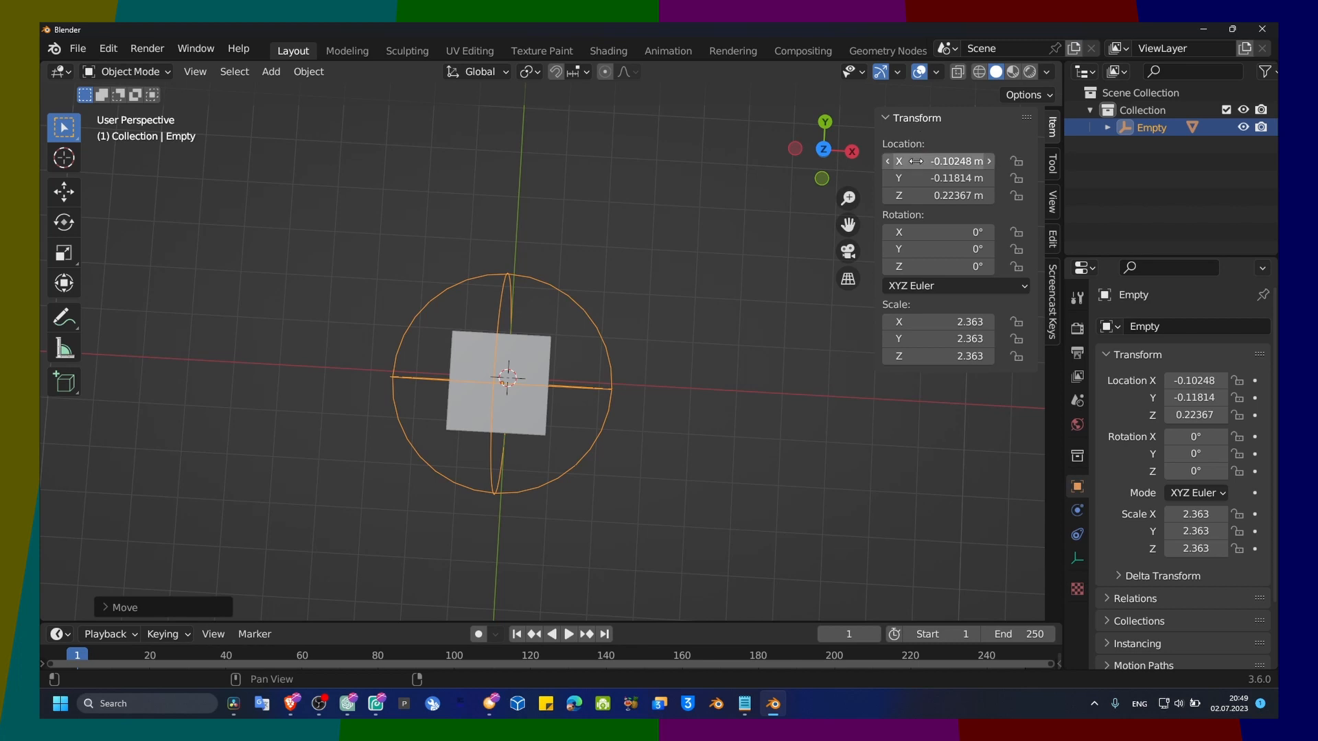
{"action": "left_click_drag", "start_coordinate": [917, 161], "coordinate": [917, 195]}
{"action": "type", "text": "0"}
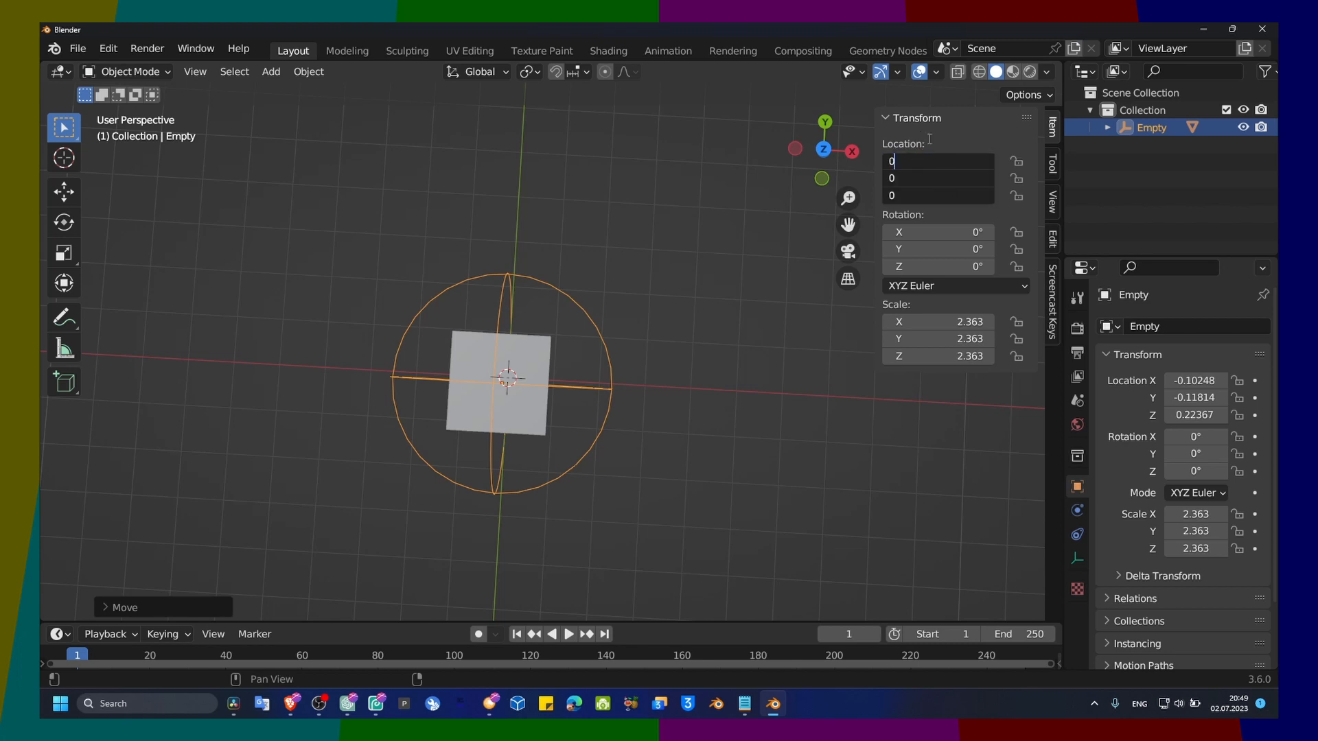
{"action": "key", "text": "Return"}
Enlarge the timeline area and insert a Rotation keyframe for the empty at frame 1.
{"action": "scroll", "coordinate": [516, 375], "scroll_direction": "up", "scroll_amount": 8}
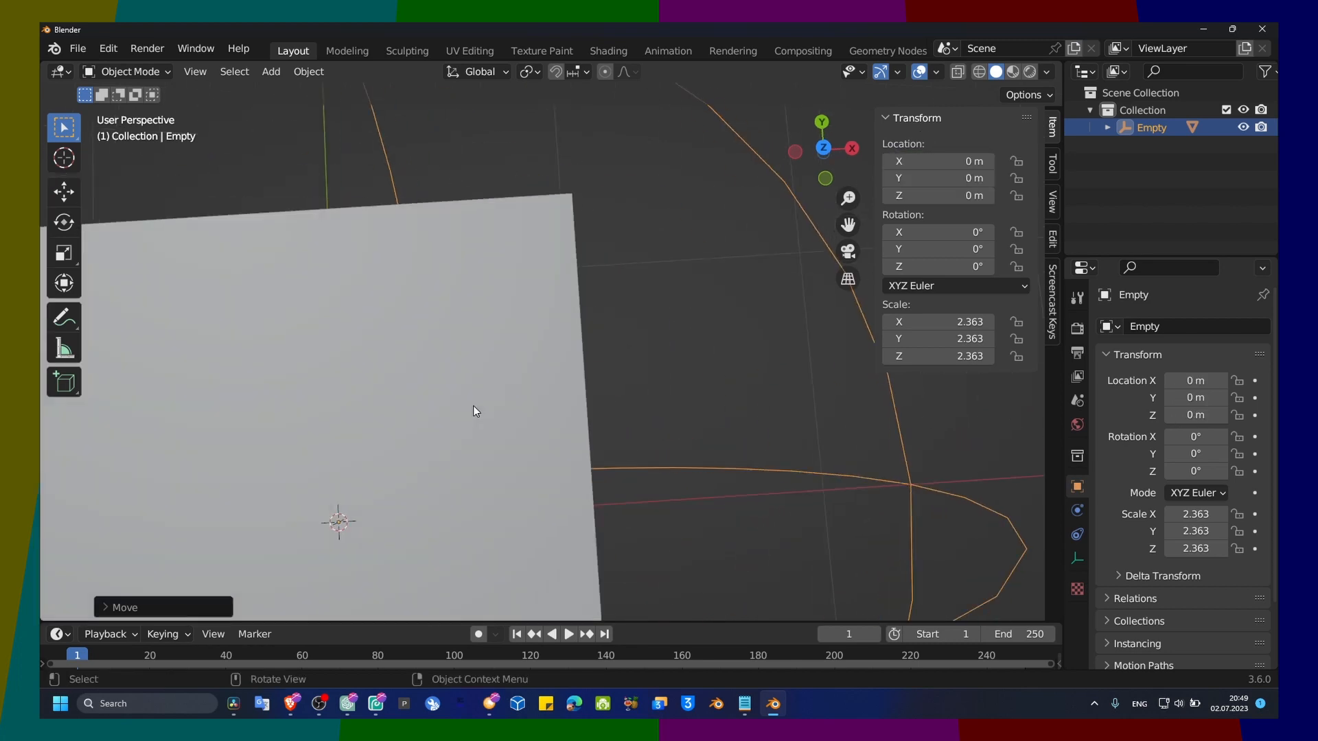
{"action": "scroll", "coordinate": [474, 410], "scroll_direction": "down", "scroll_amount": 6}
{"action": "middle_click_drag", "start_coordinate": [459, 422], "coordinate": [400, 358]}
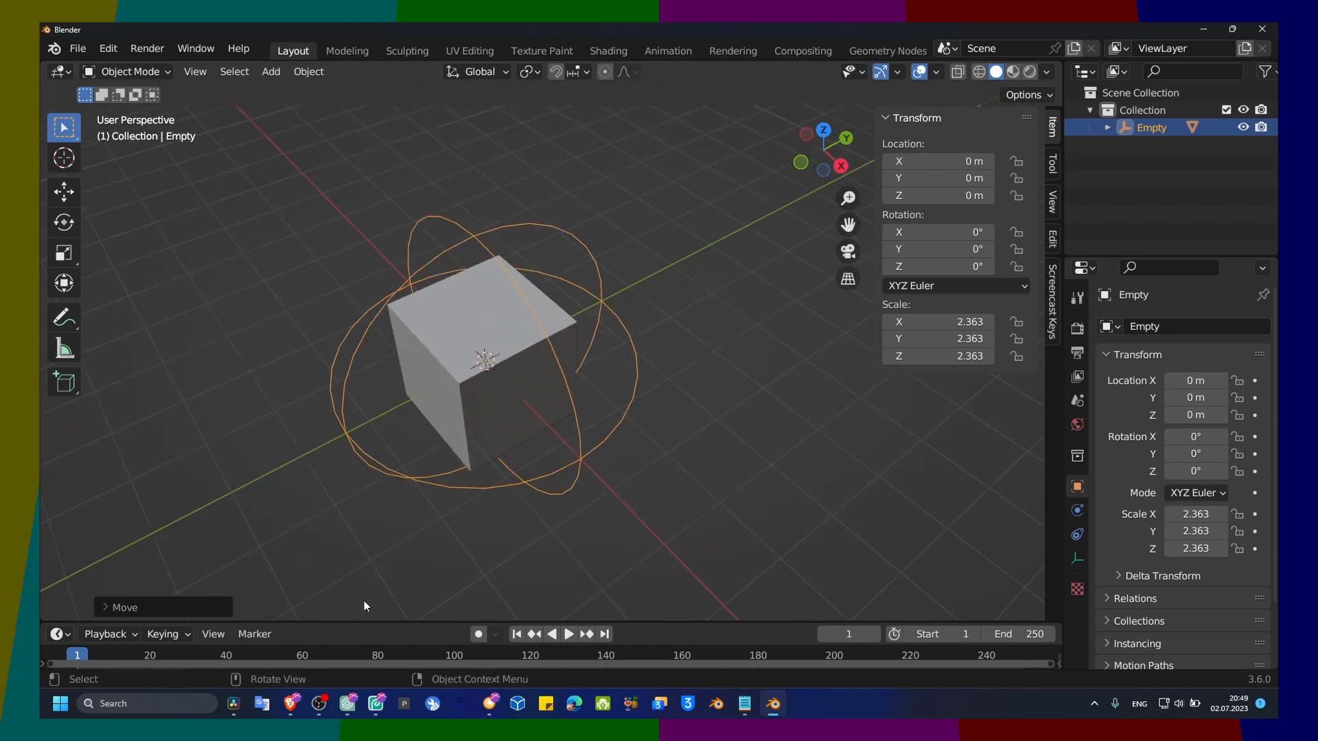
{"action": "left_click_drag", "start_coordinate": [363, 620], "coordinate": [388, 516]}
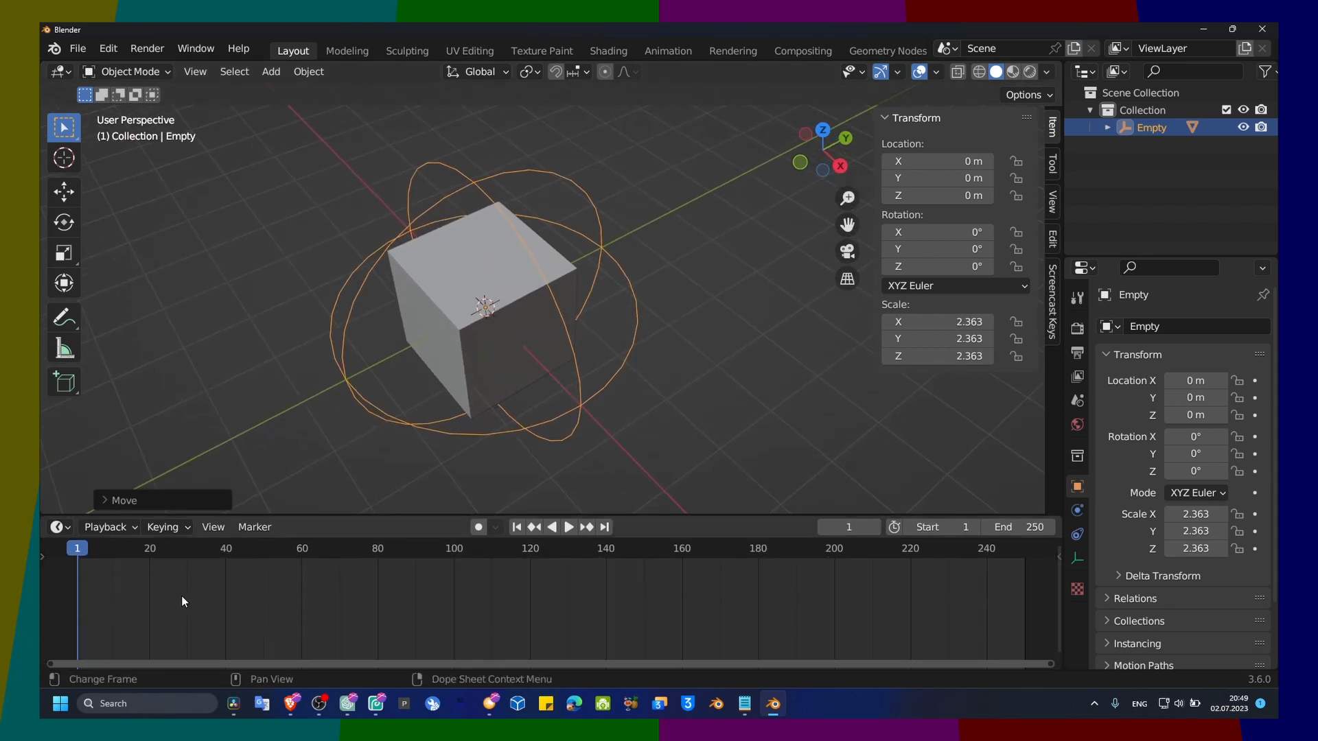
{"action": "left_click_drag", "start_coordinate": [81, 558], "coordinate": [77, 558]}
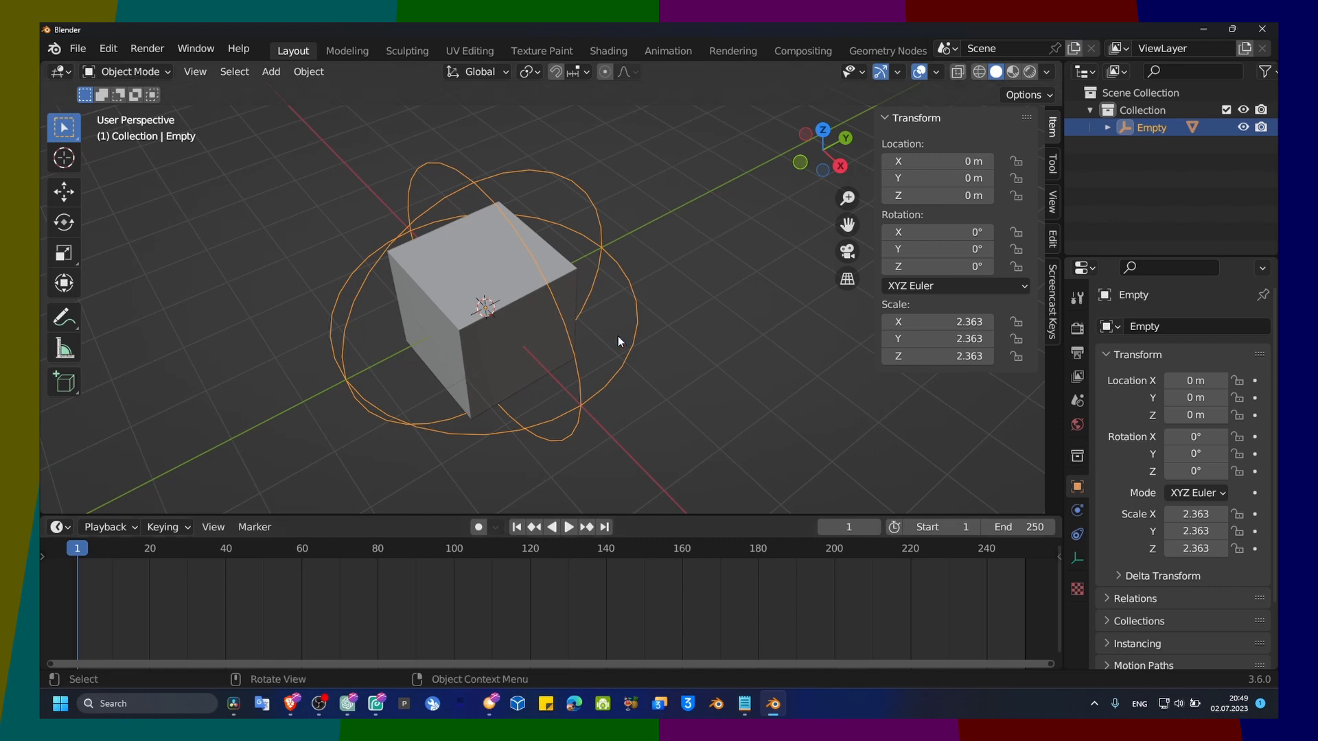
{"action": "left_click", "coordinate": [506, 267]}
{"action": "left_click", "coordinate": [505, 194]}
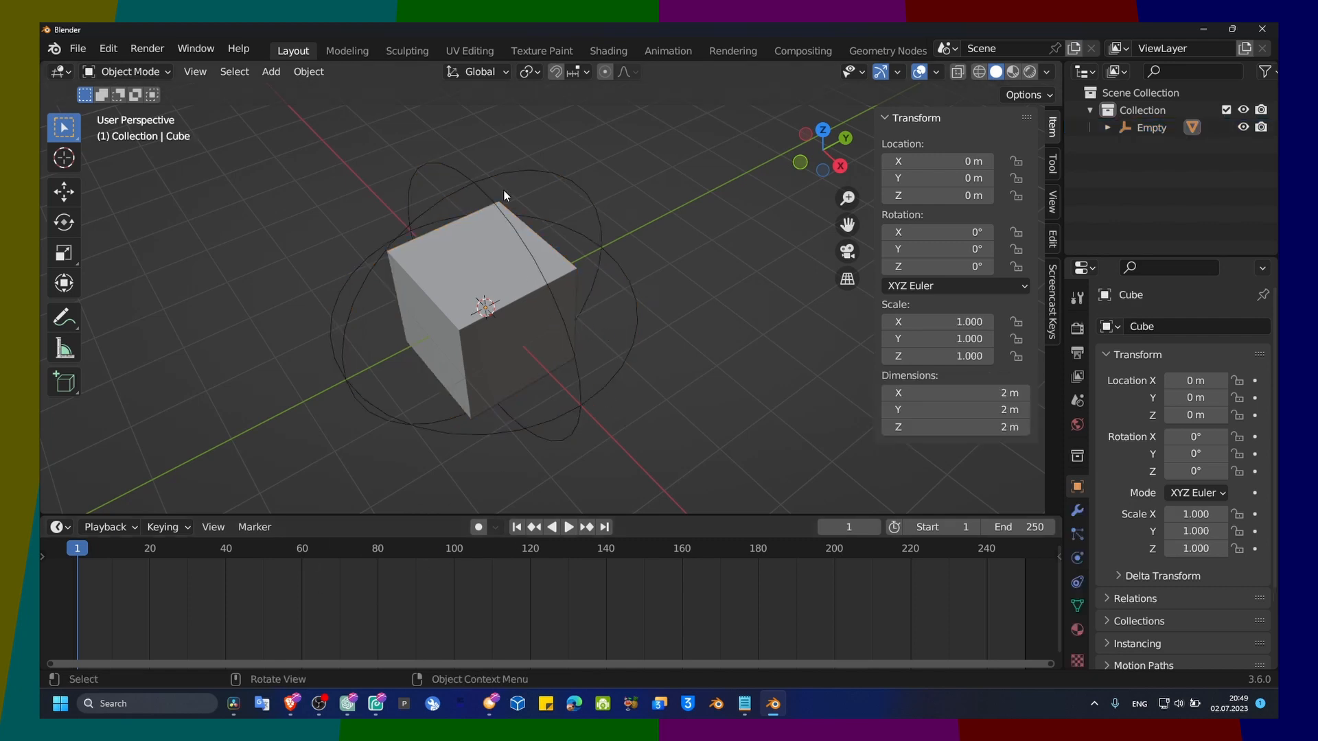
{"action": "left_click", "coordinate": [469, 190]}
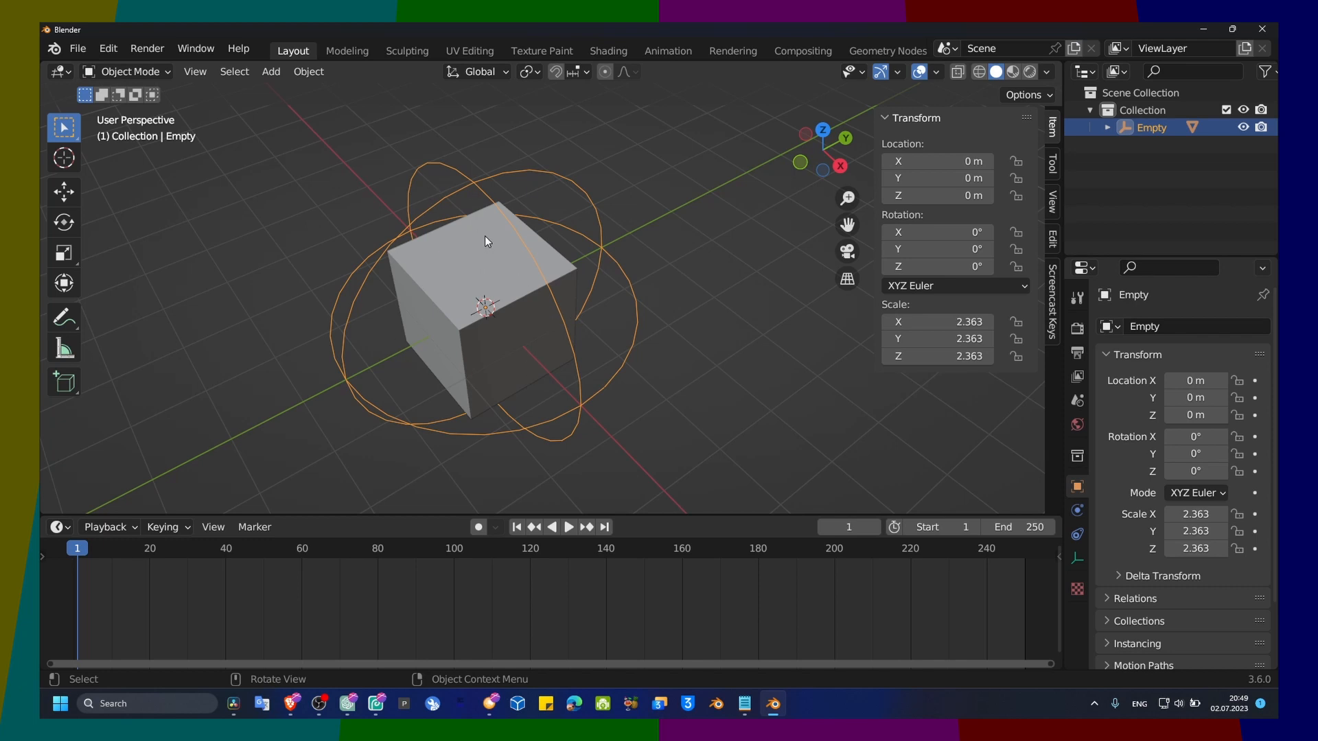
{"action": "key", "text": "i"}
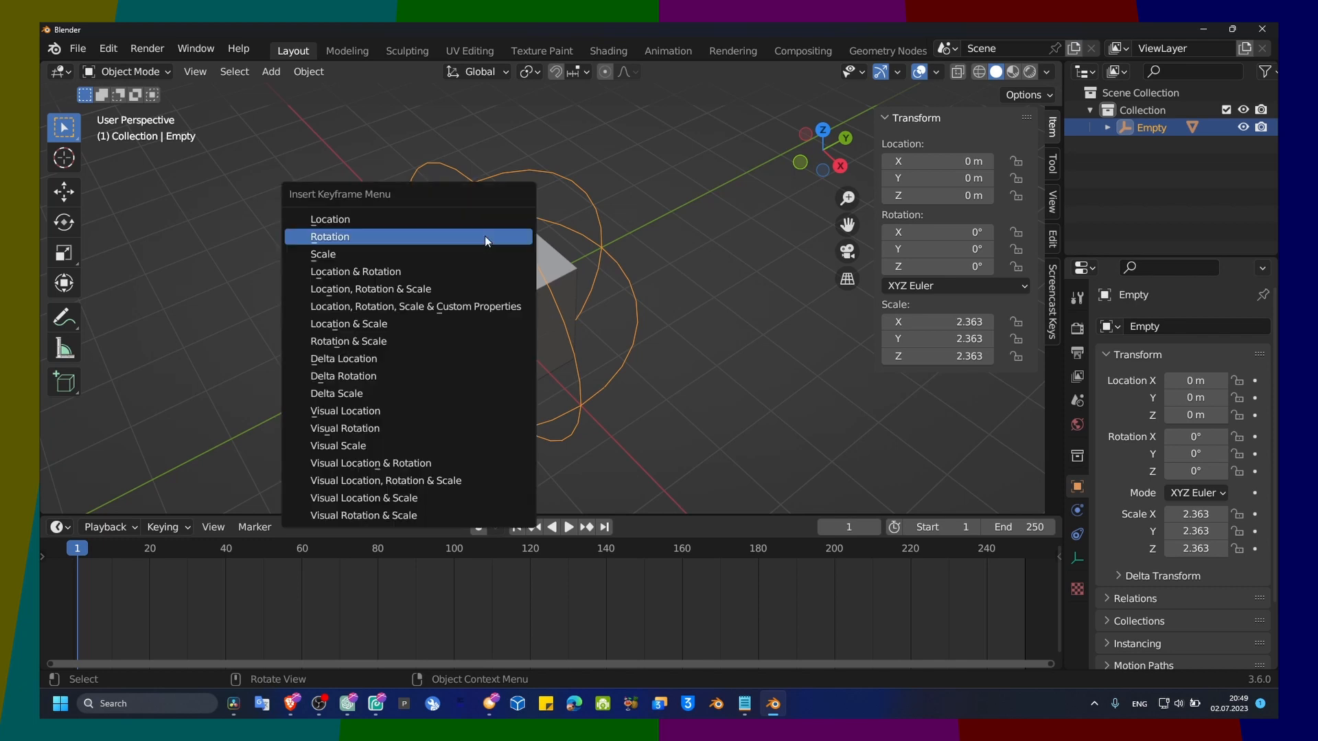
{"action": "left_click", "coordinate": [327, 237]}
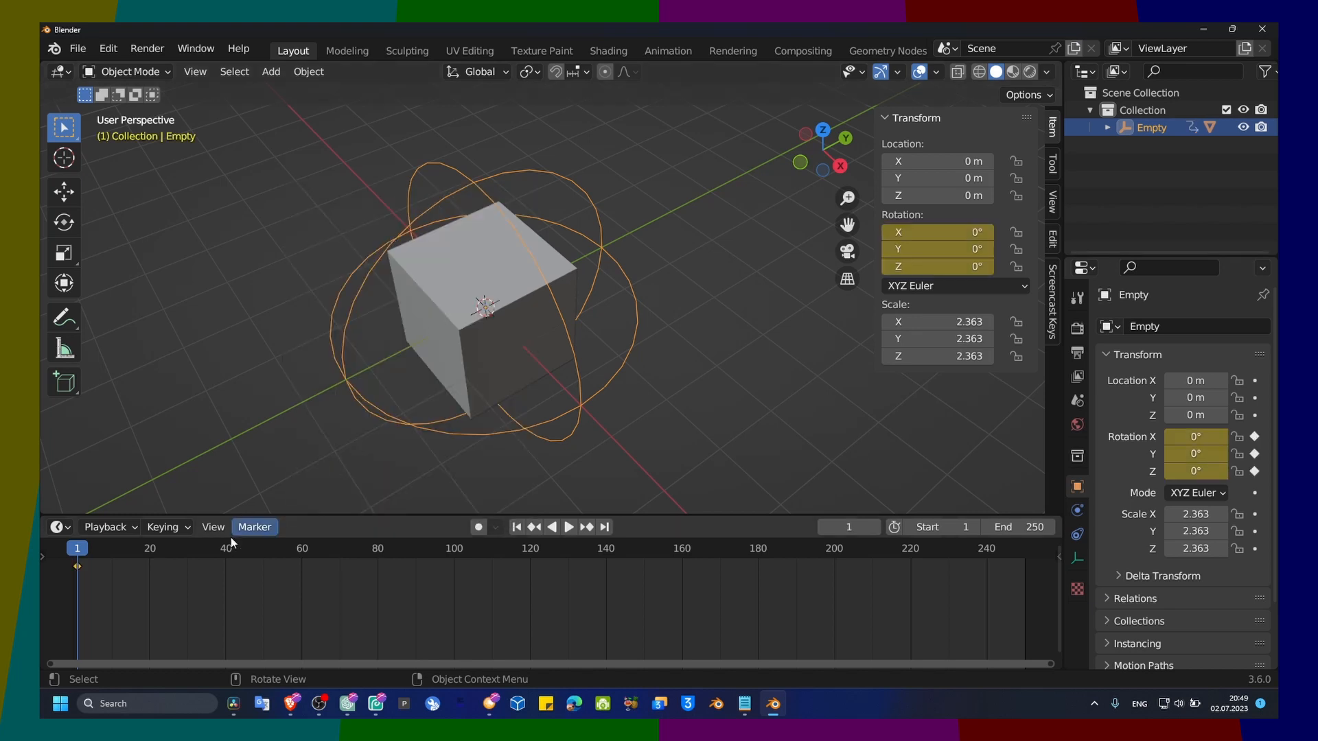
Set the animation's end frame to 130.
{"action": "left_click_drag", "start_coordinate": [230, 542], "coordinate": [782, 548]}
{"action": "left_click", "coordinate": [1016, 527]}
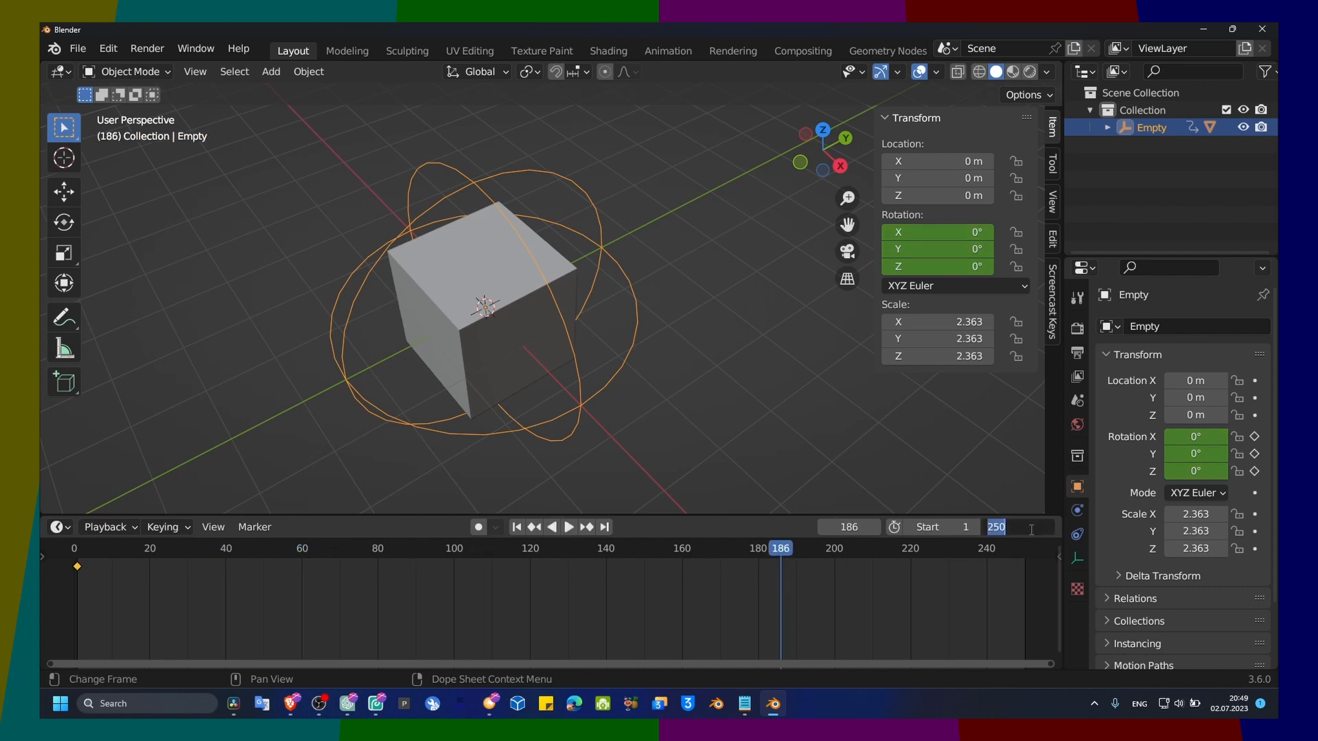
{"action": "type", "text": "1"}
{"action": "type", "text": "00"}
{"action": "key", "text": "BackSpace"}
{"action": "key", "text": "BackSpace"}
{"action": "key", "text": "BackSpace"}
{"action": "type", "text": "100"}
{"action": "key", "text": "BackSpace"}
{"action": "key", "text": "BackSpace"}
{"action": "key", "text": "BackSpace"}
{"action": "type", "text": "130"}
{"action": "key", "text": "Return"}
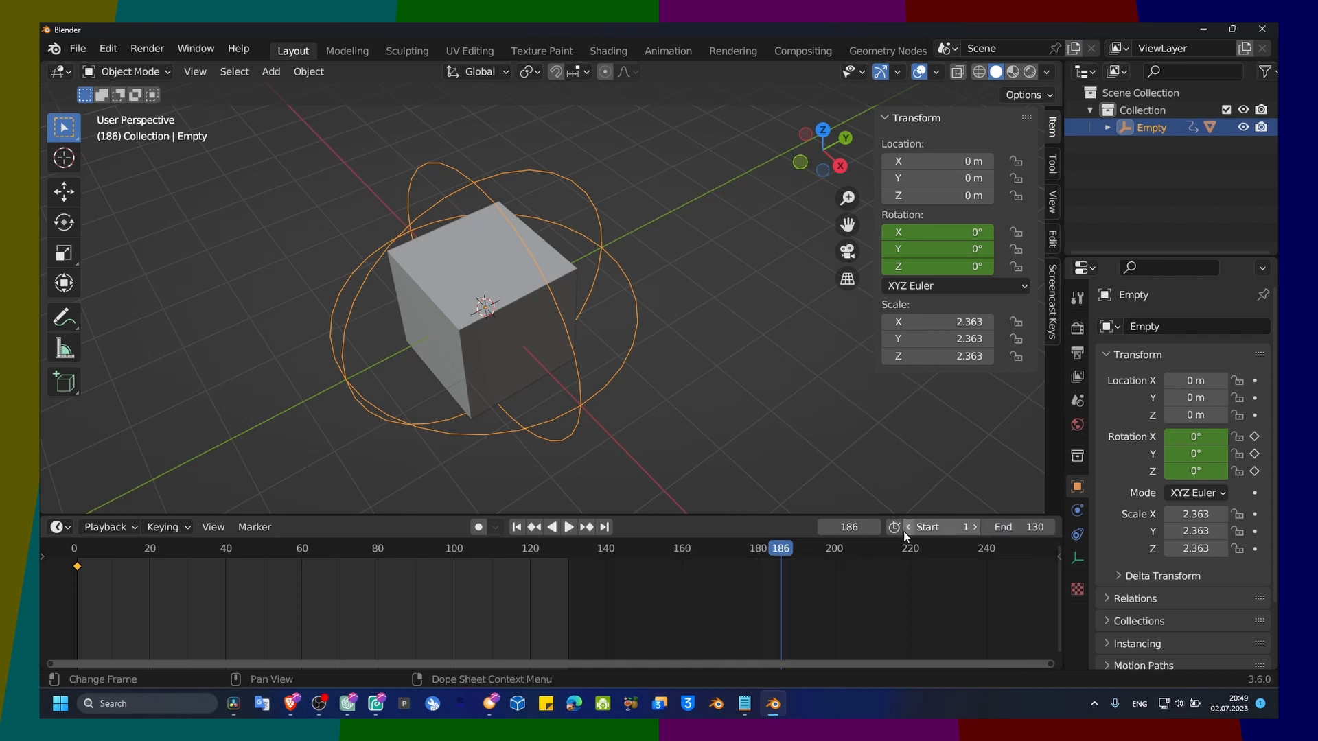
Move to frame 130 and rotate the empty 3° about the global Z axis.
{"action": "mouse_move", "coordinate": [550, 559]}
{"action": "left_mouse_down"}
{"action": "mouse_move", "coordinate": [74, 566]}
{"action": "mouse_move", "coordinate": [564, 579]}
{"action": "left_mouse_up"}
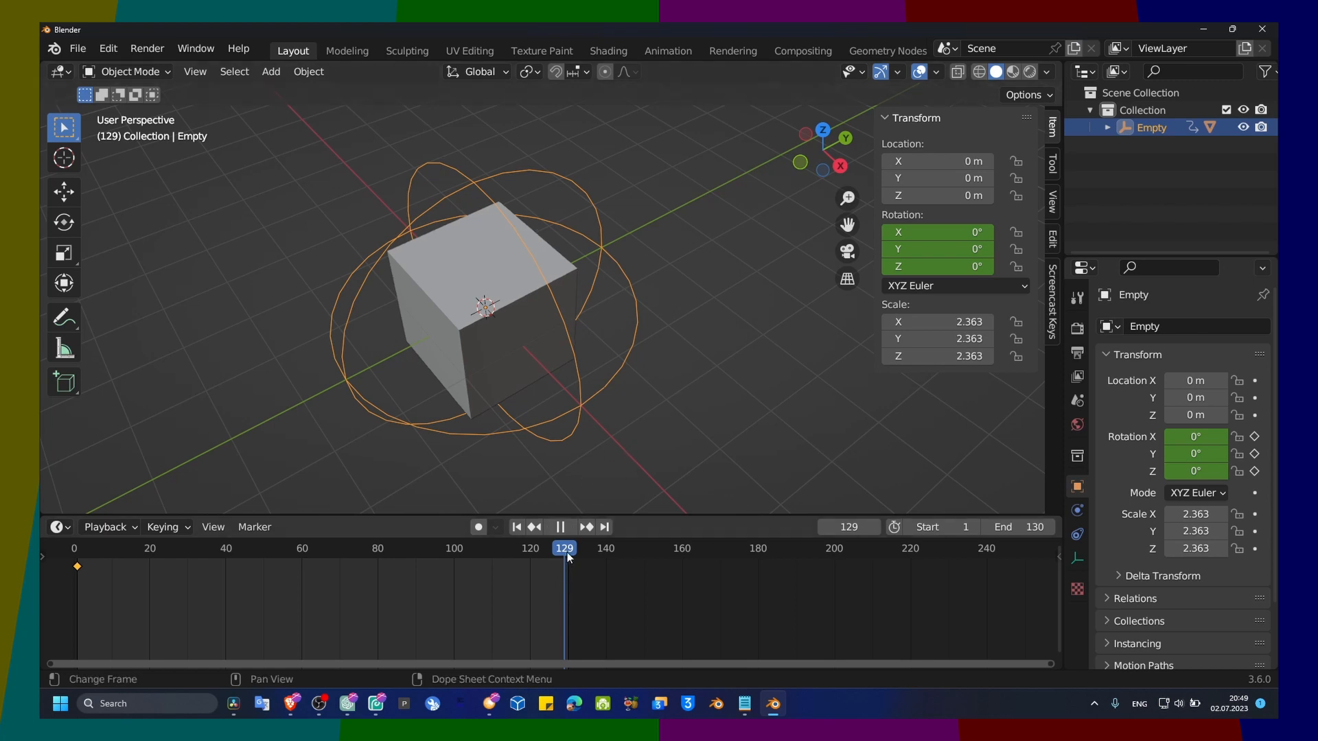
{"action": "left_click", "coordinate": [567, 554]}
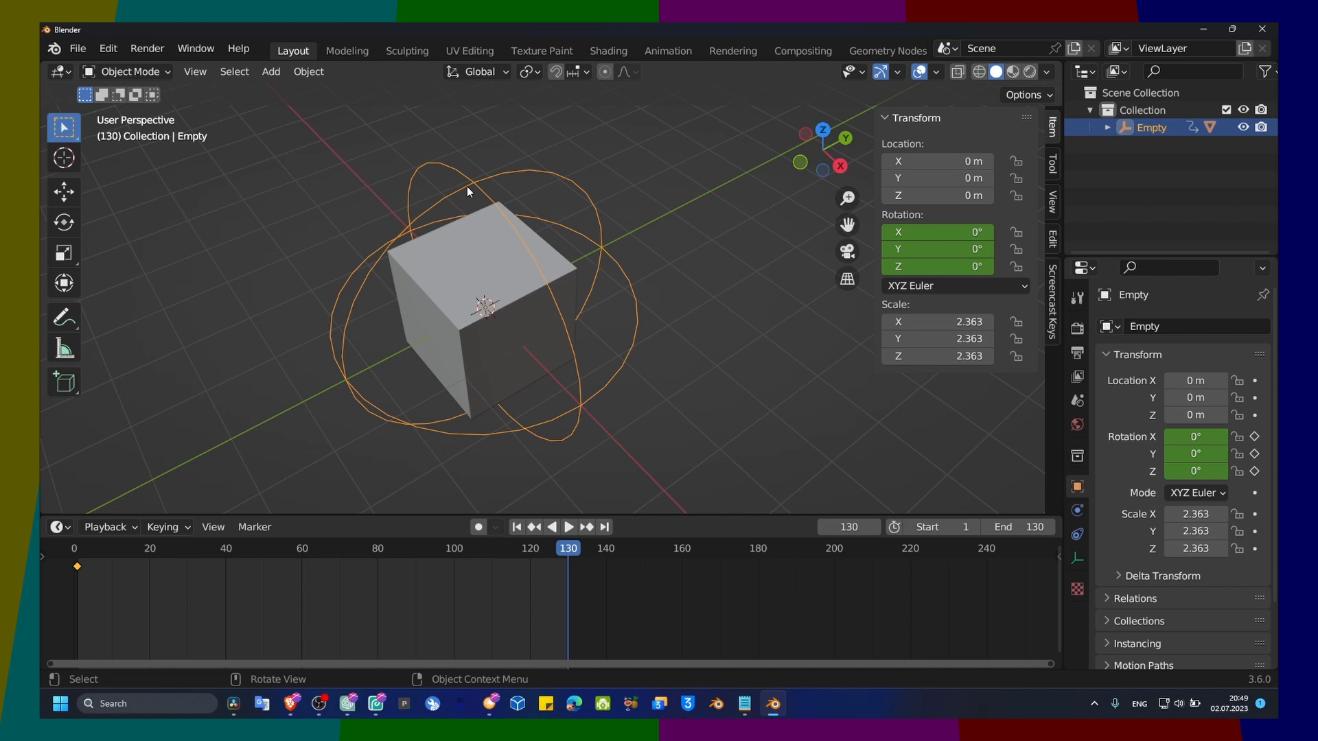
{"action": "key", "text": "r"}
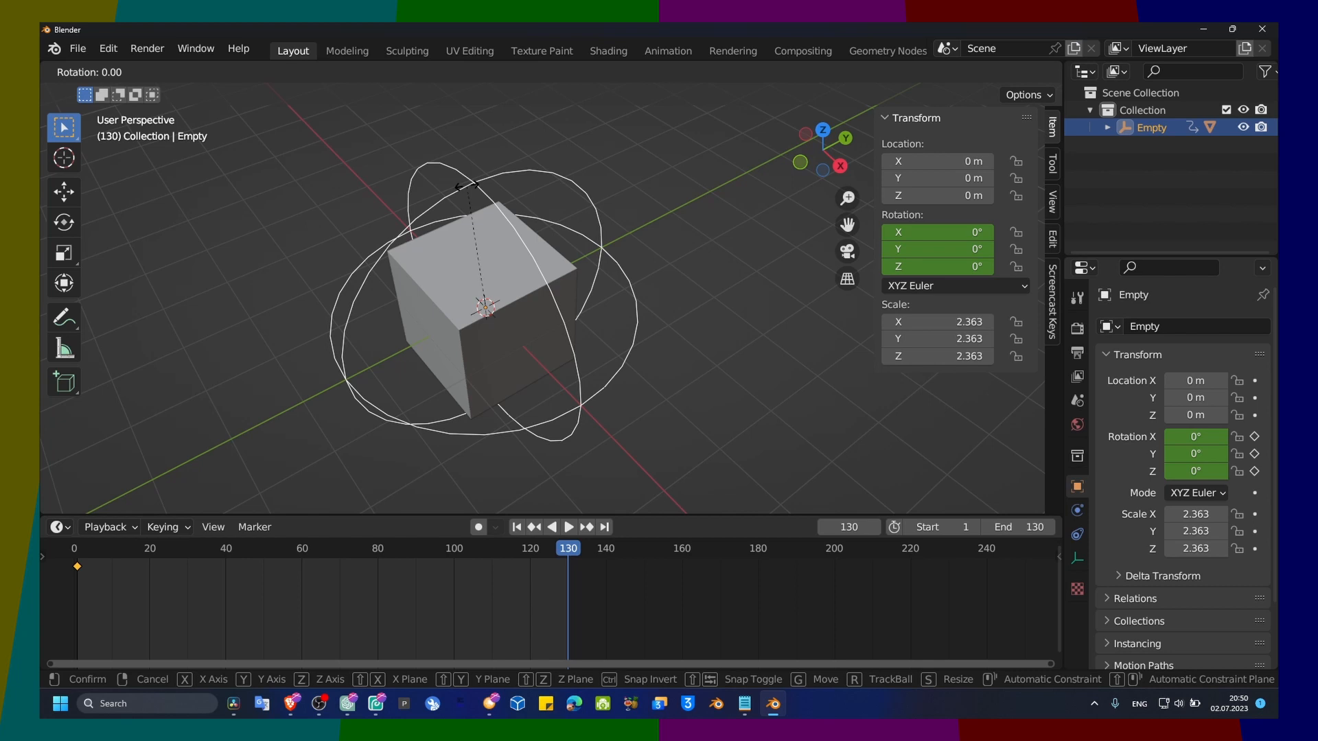
{"action": "key", "text": "x"}
{"action": "key", "text": "z"}
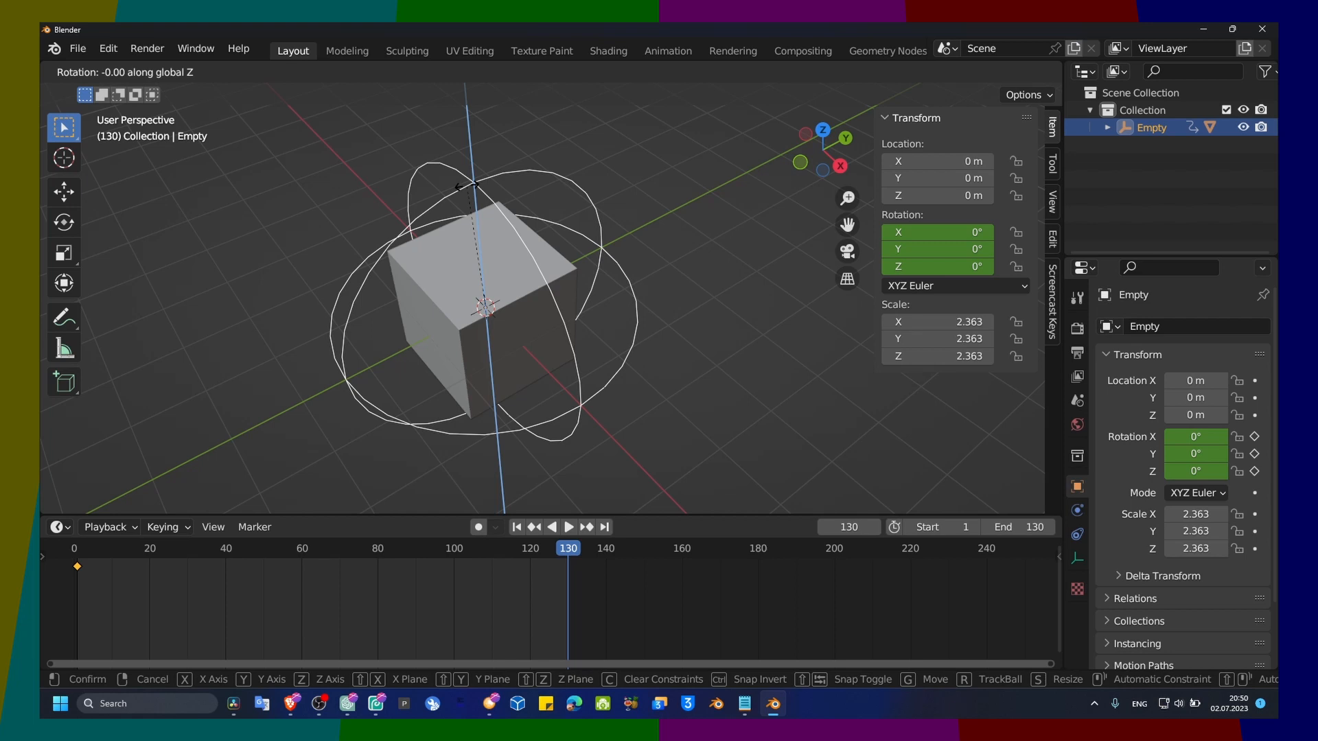
{"action": "type", "text": "3"}
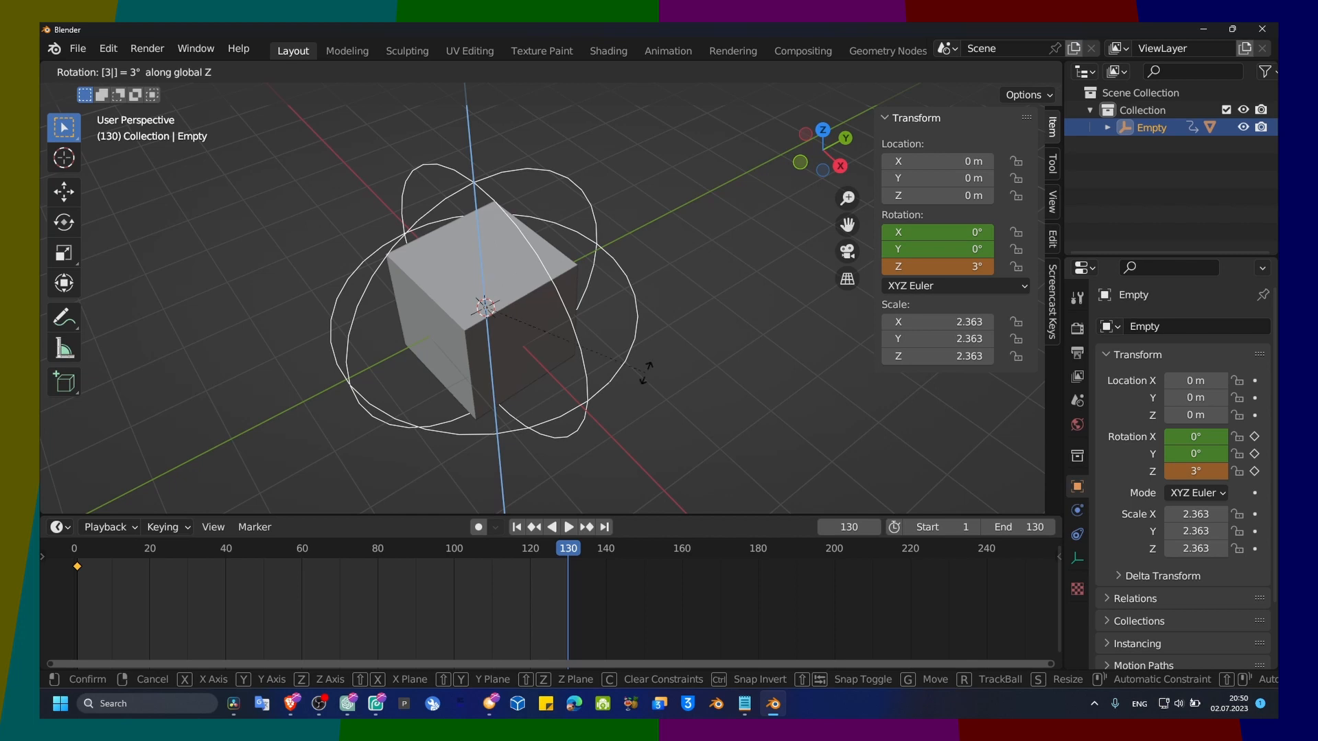
{"action": "key", "text": "Return"}
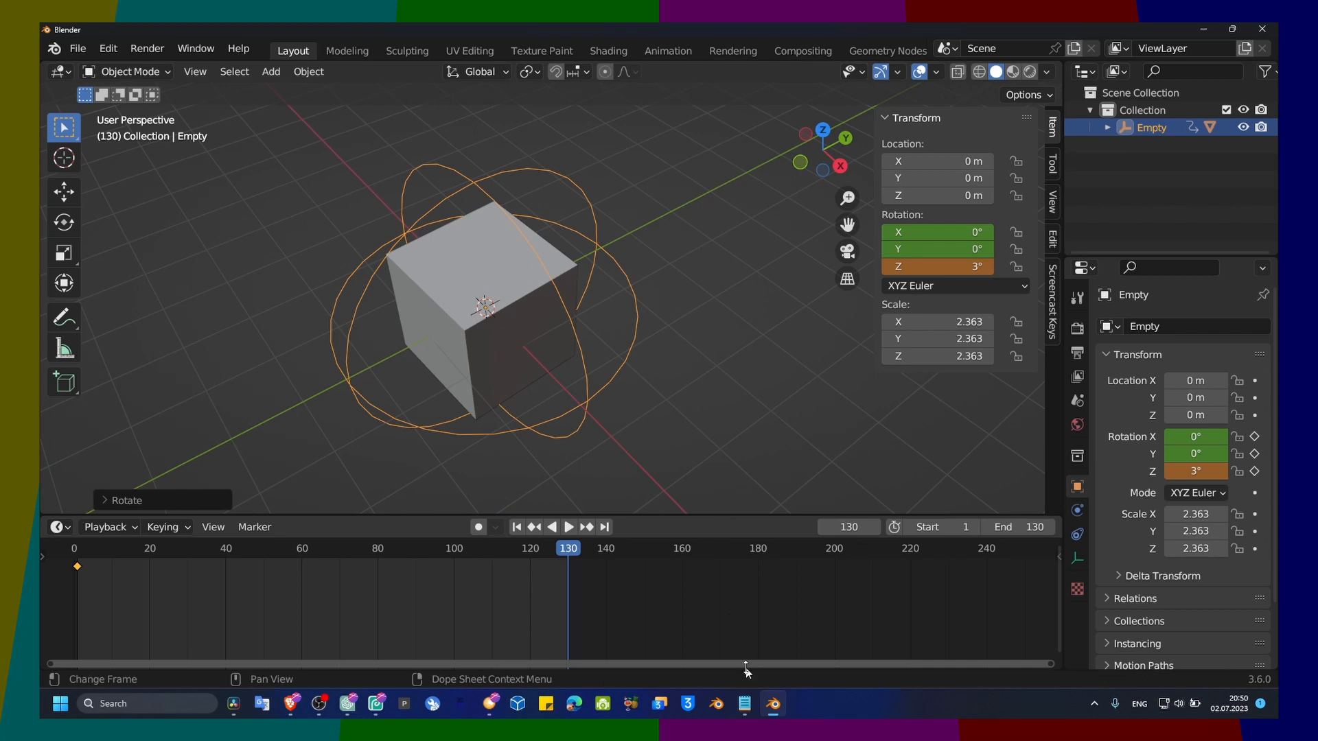
Switch to Notepad to check the 360 in the tutorial title and return to Blender.
{"action": "left_click", "coordinate": [745, 704]}
{"action": "double_click", "coordinate": [270, 86]}
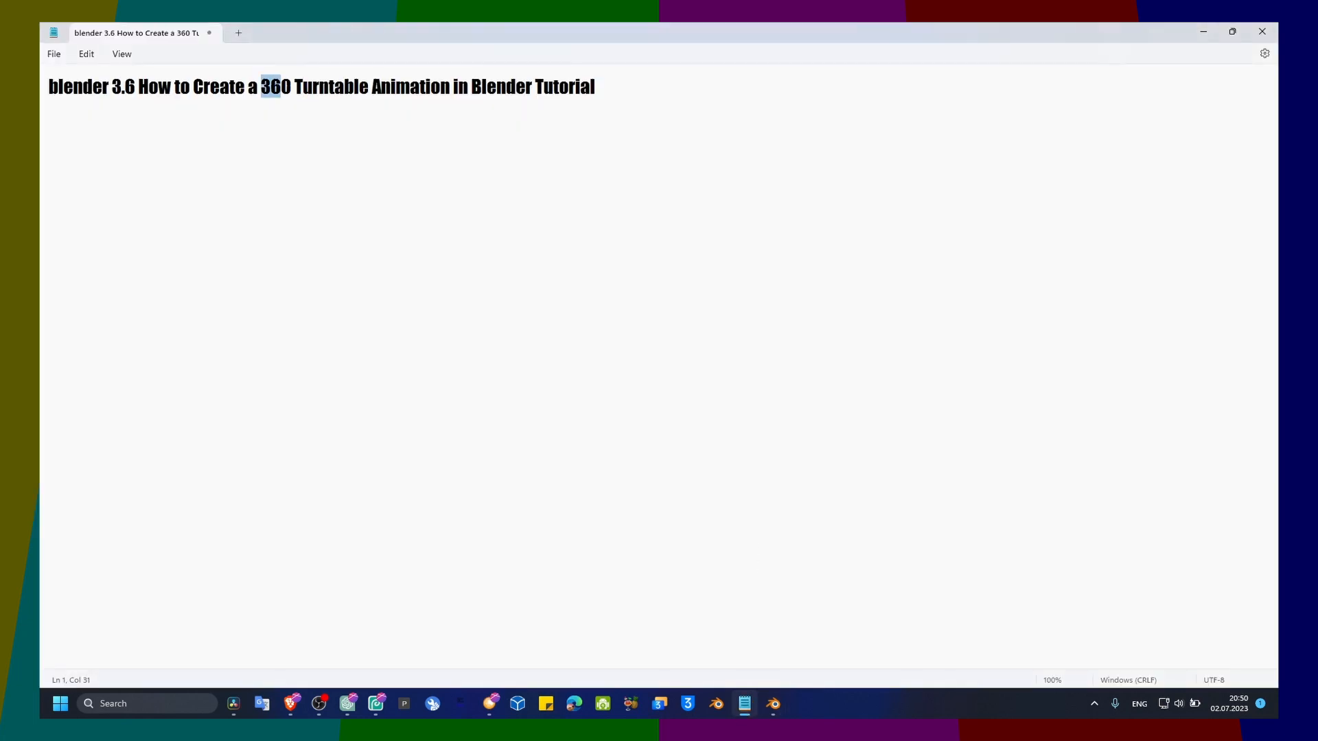
{"action": "left_click", "coordinate": [1203, 31]}
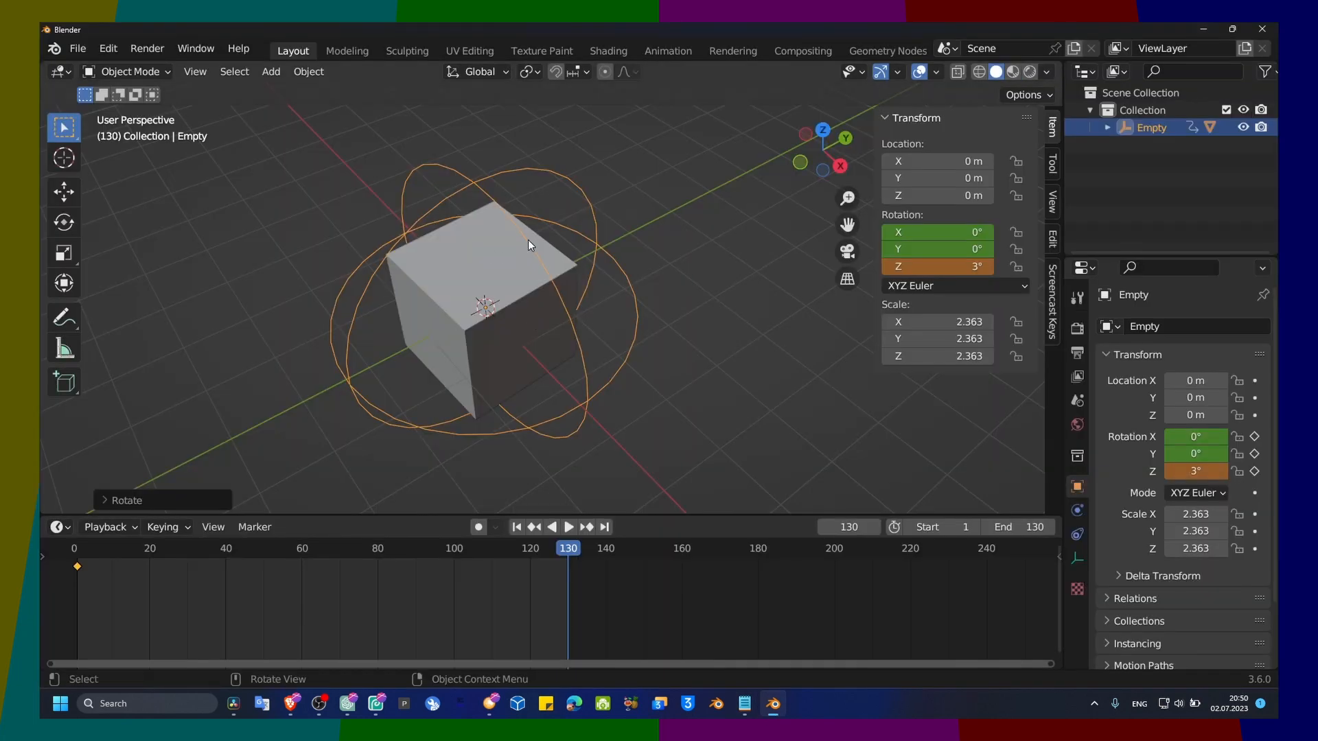
Rotate the empty 360° about the global Z axis and insert a Rotation keyframe at frame 130.
{"action": "left_click", "coordinate": [439, 266]}
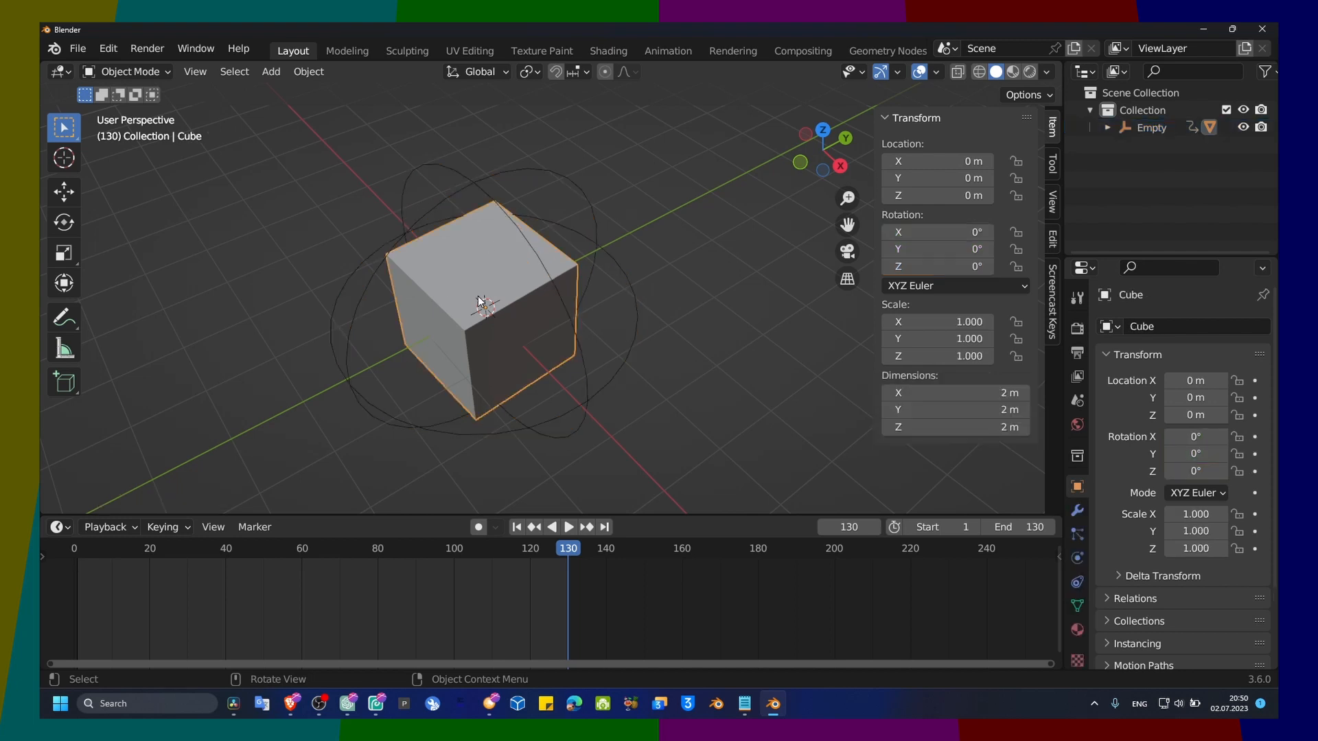
{"action": "left_click", "coordinate": [495, 196]}
{"action": "key", "text": "z"}
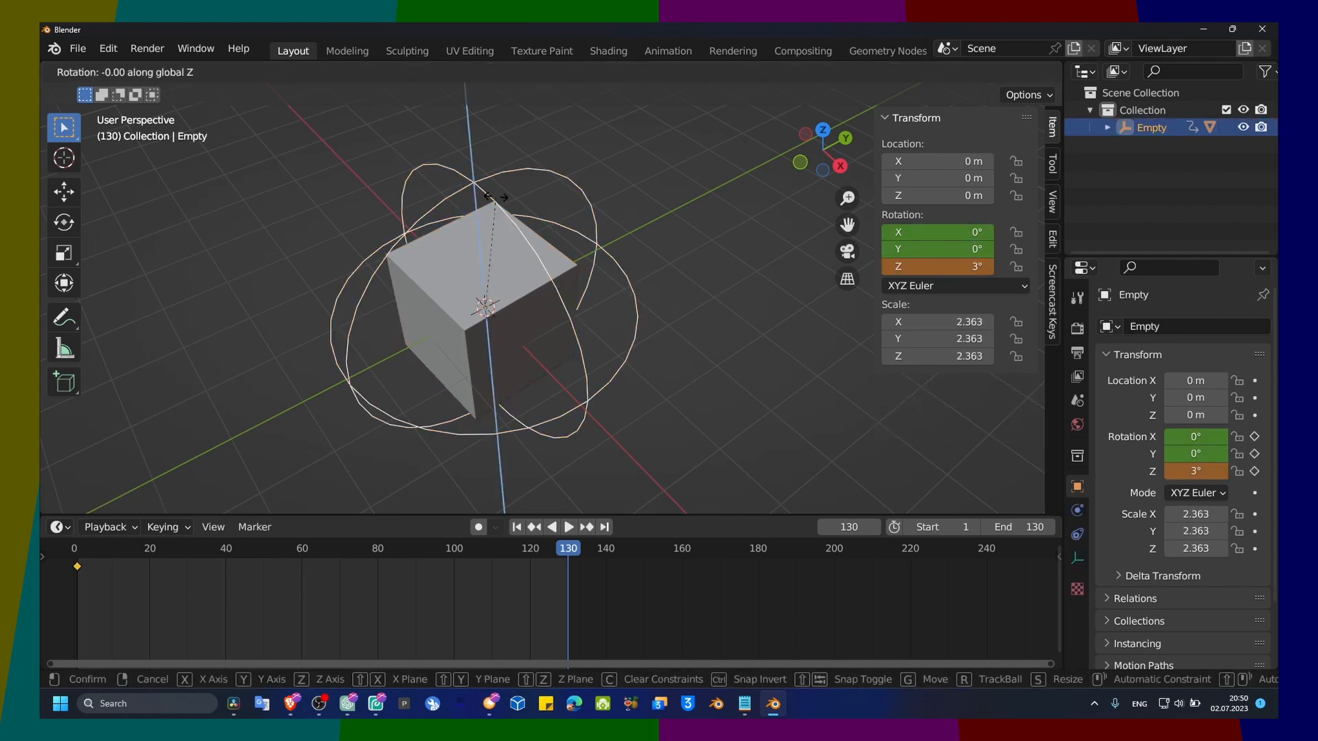
{"action": "type", "text": "360"}
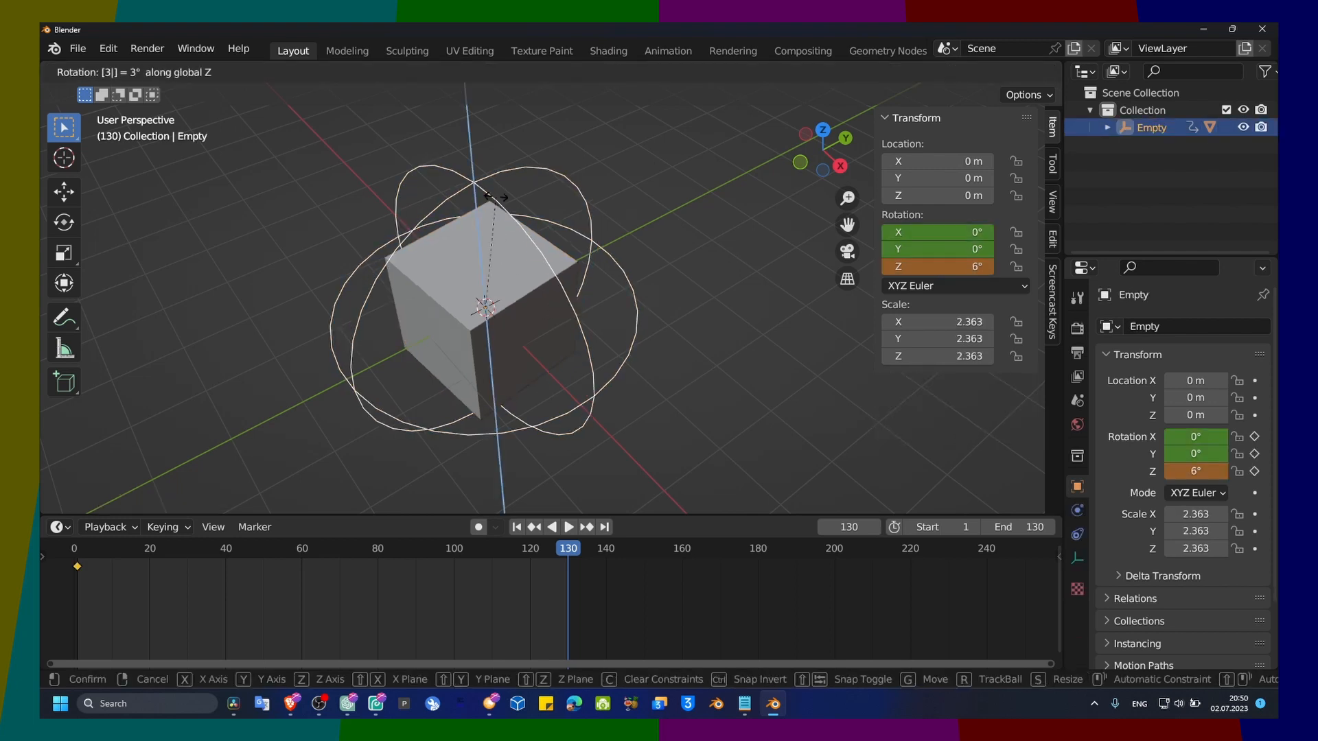
{"action": "key", "text": "Return"}
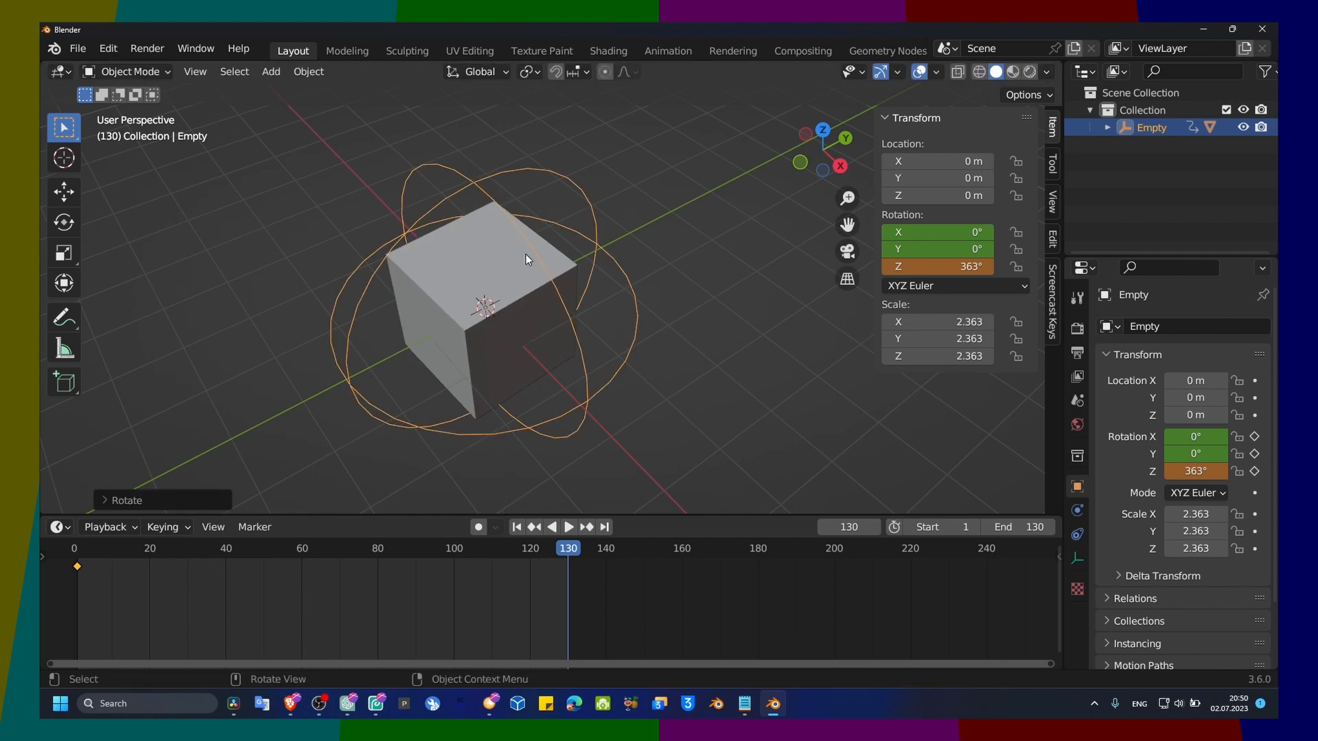
{"action": "key", "text": "i"}
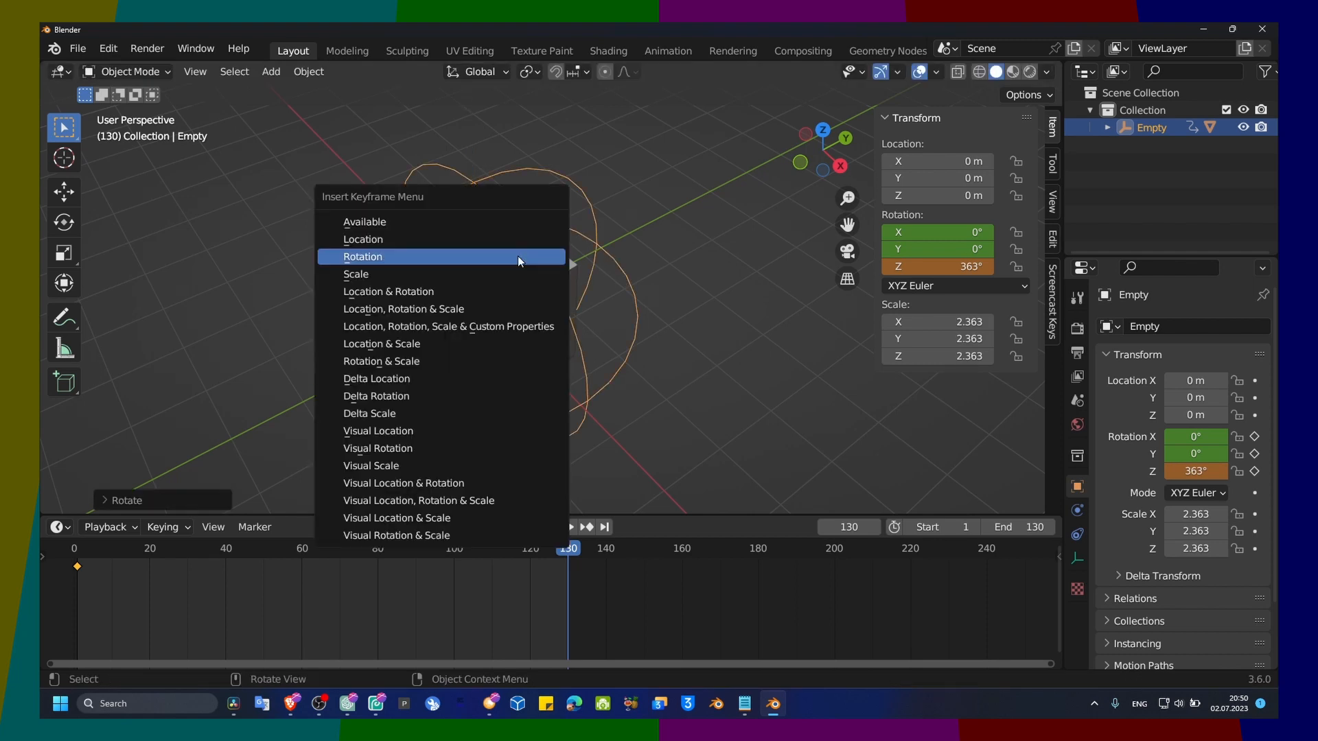
{"action": "left_click", "coordinate": [518, 257]}
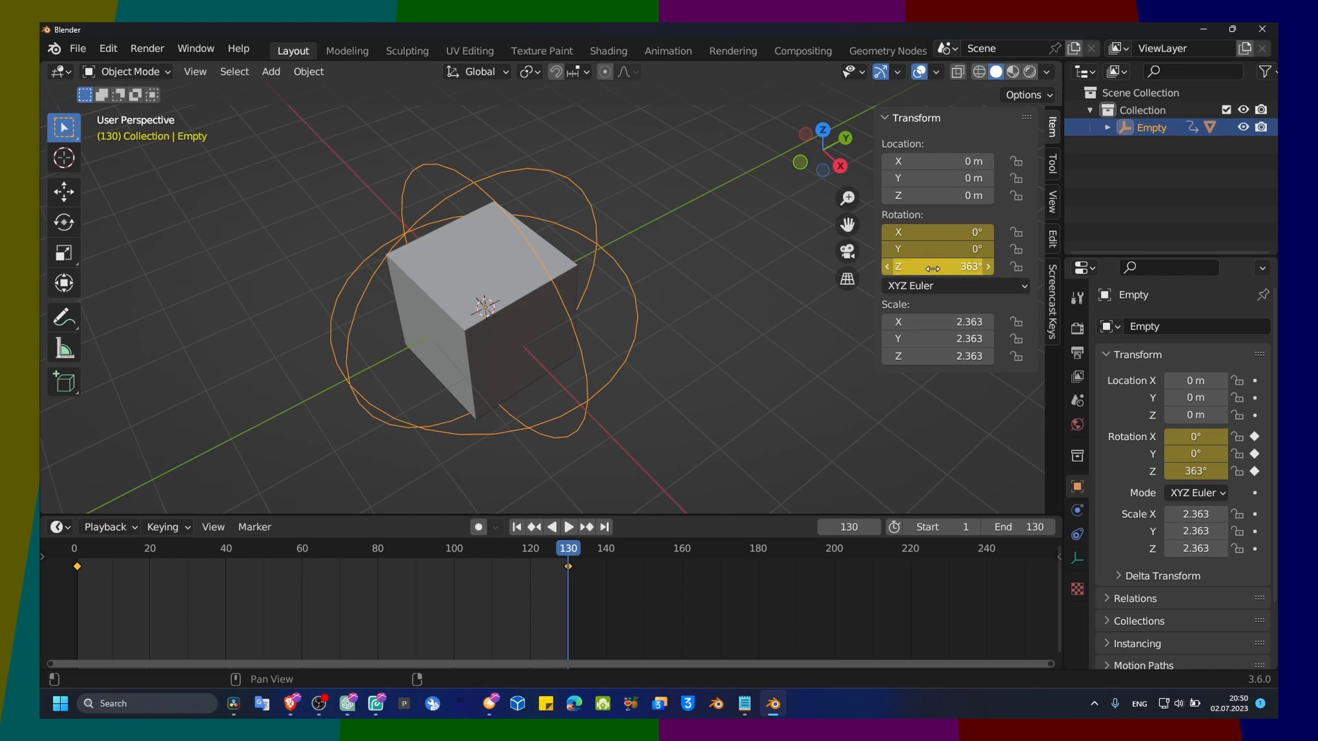
Play the animation from frame 1 to review the cube's rotation.
{"action": "key", "text": "space"}
{"action": "left_click_drag", "start_coordinate": [98, 542], "coordinate": [78, 546]}
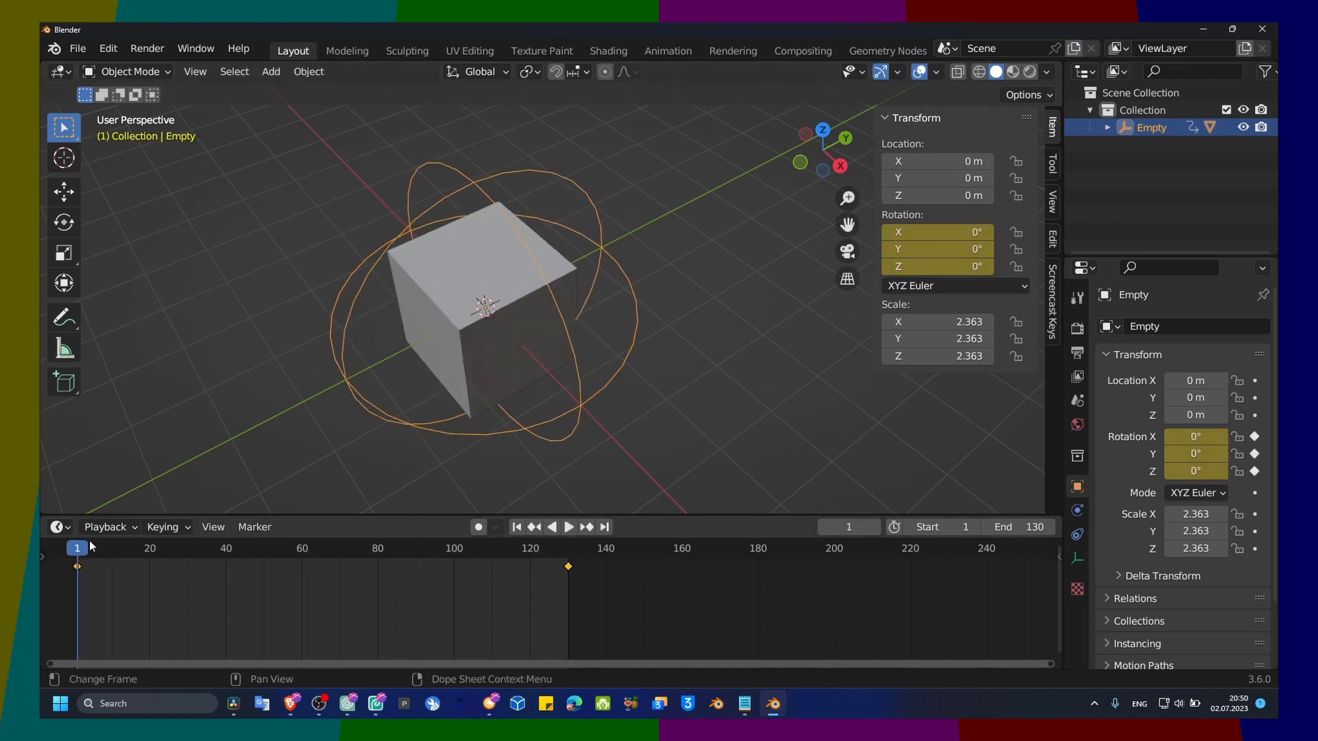
{"action": "key", "text": "space"}
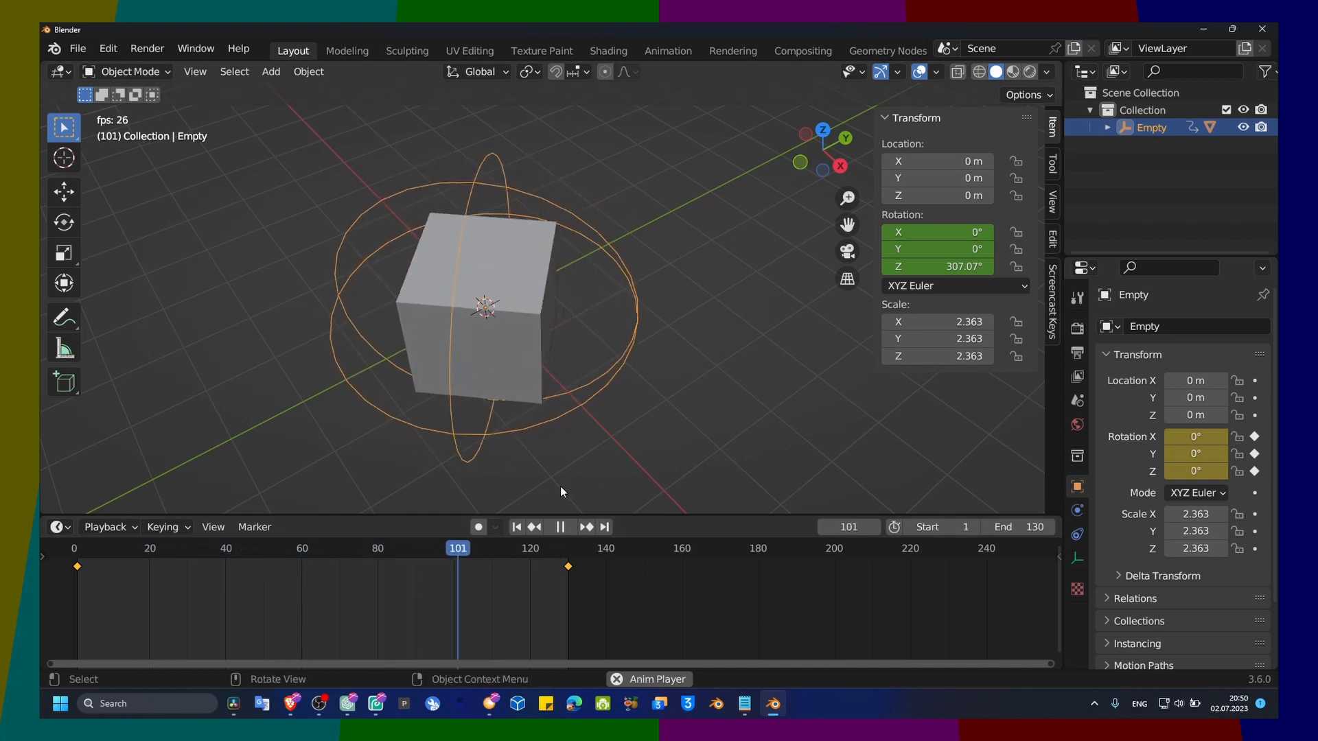
{"action": "key", "text": "space"}
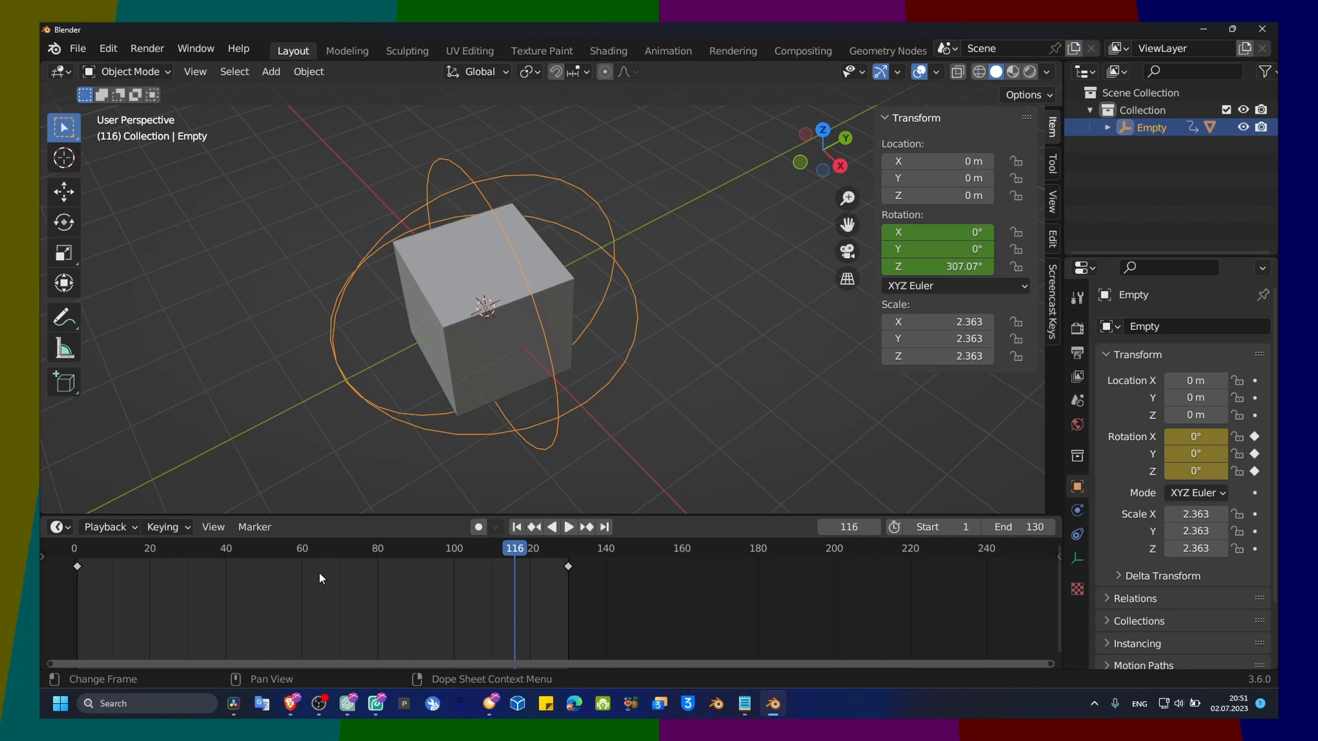
Set the empty's rotation keyframes to Linear interpolation and preview the spin.
{"action": "key", "text": "t"}
{"action": "left_click", "coordinate": [941, 704]}
{"action": "key", "text": "t"}
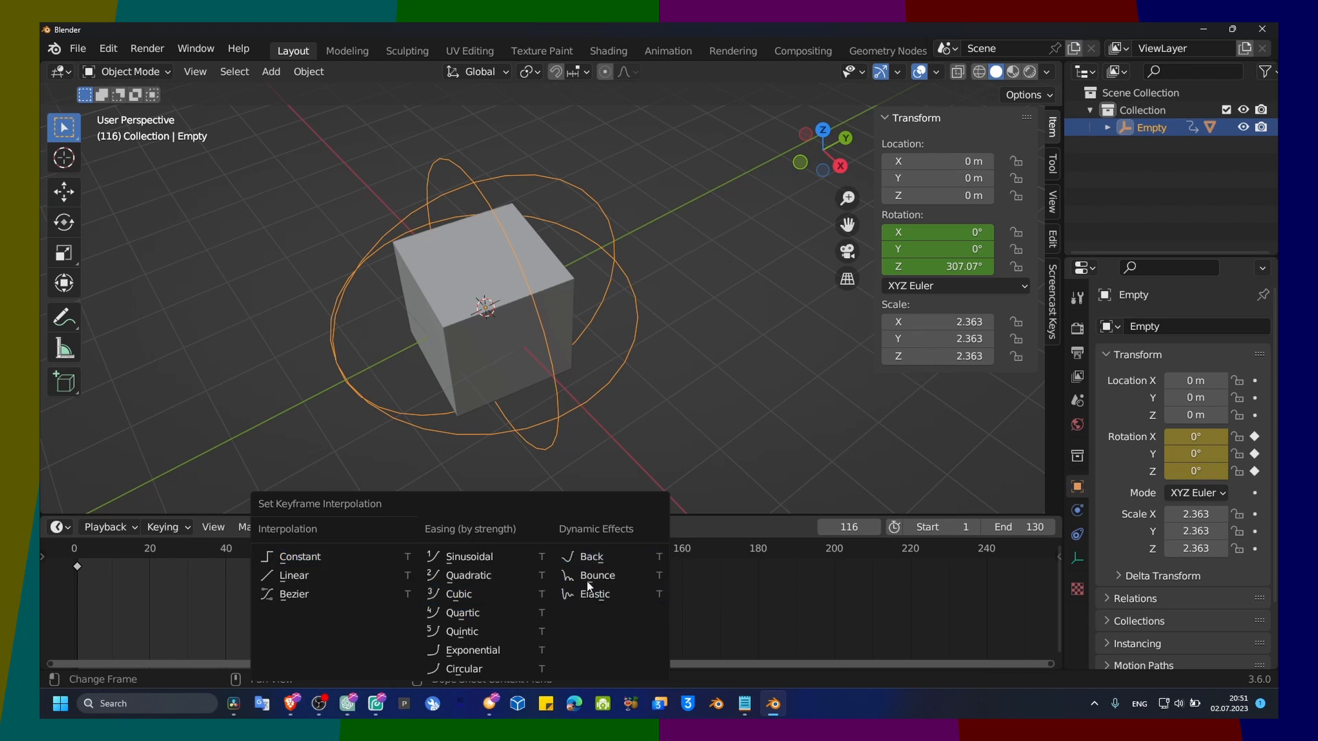
{"action": "left_click", "coordinate": [327, 576]}
{"action": "key", "text": "space"}
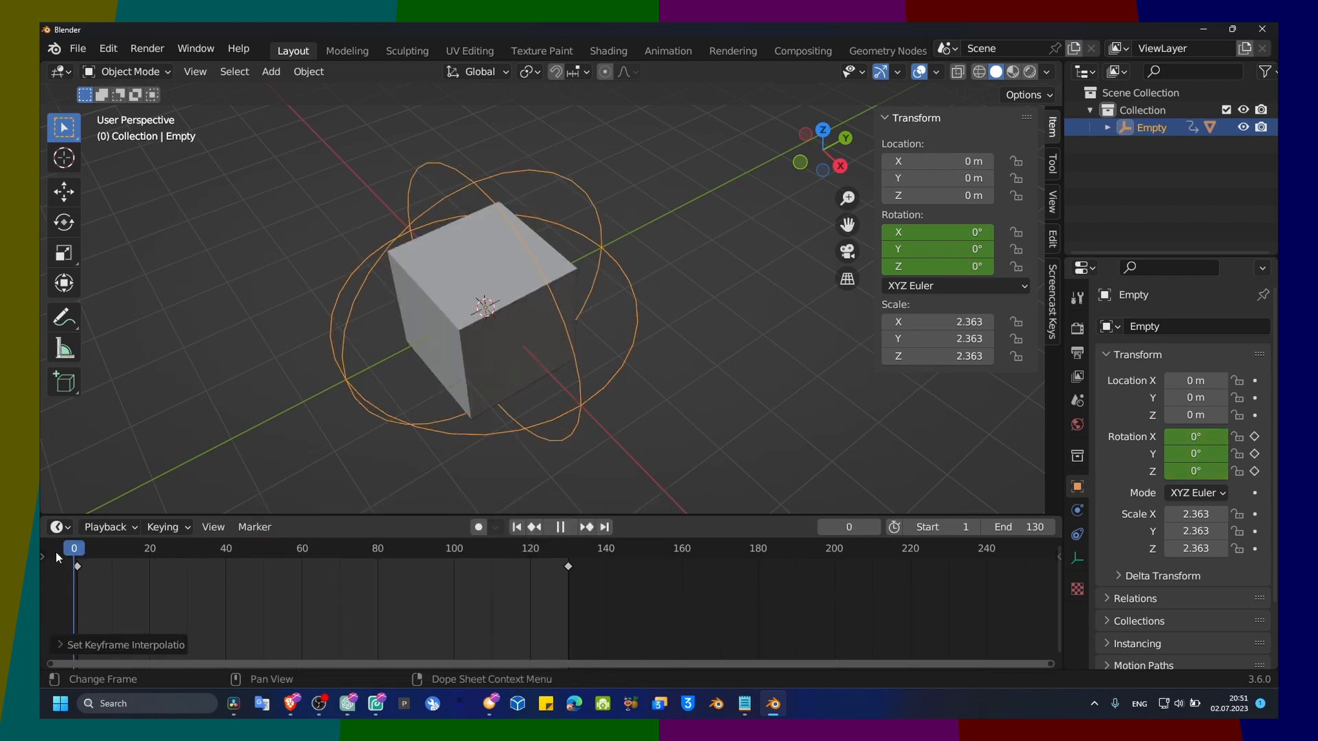
{"action": "key", "text": "space"}
{"action": "key", "text": "t"}
{"action": "left_click", "coordinate": [404, 579]}
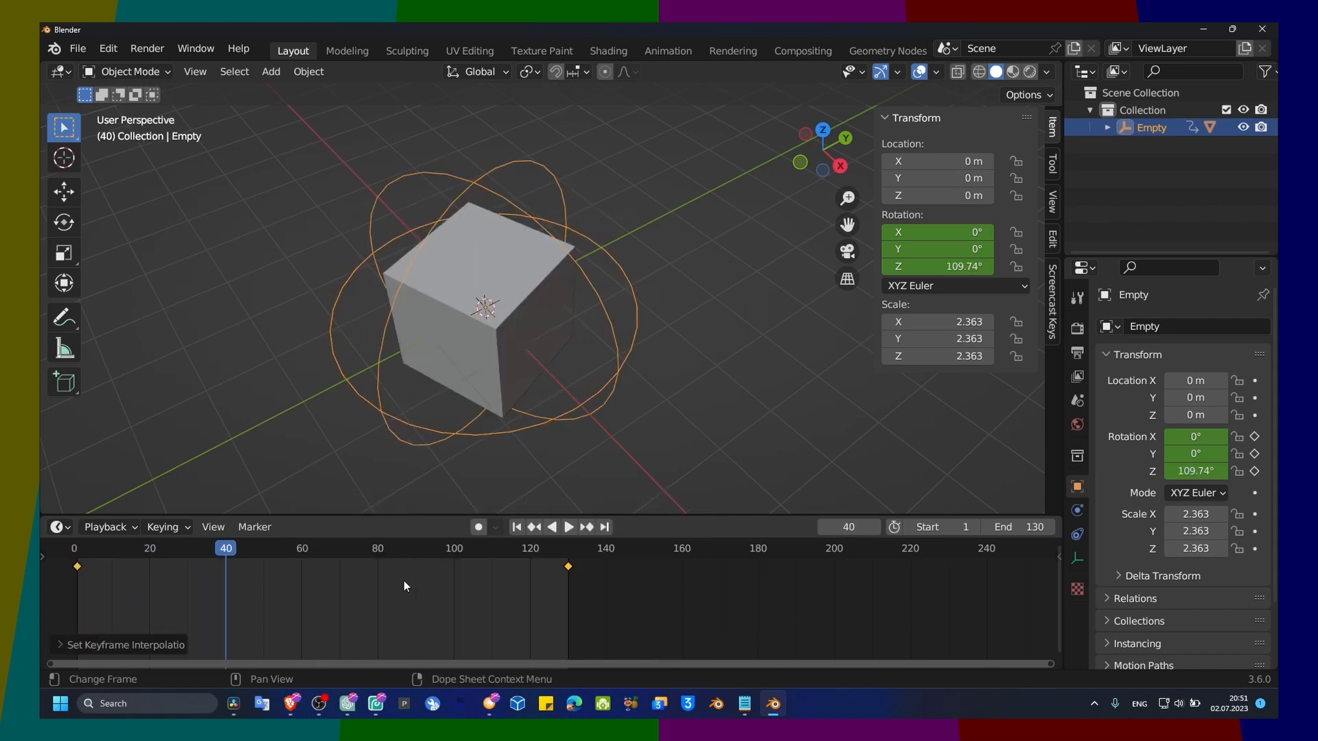
{"action": "left_click_drag", "start_coordinate": [230, 552], "coordinate": [147, 565]}
{"action": "key", "text": "space"}
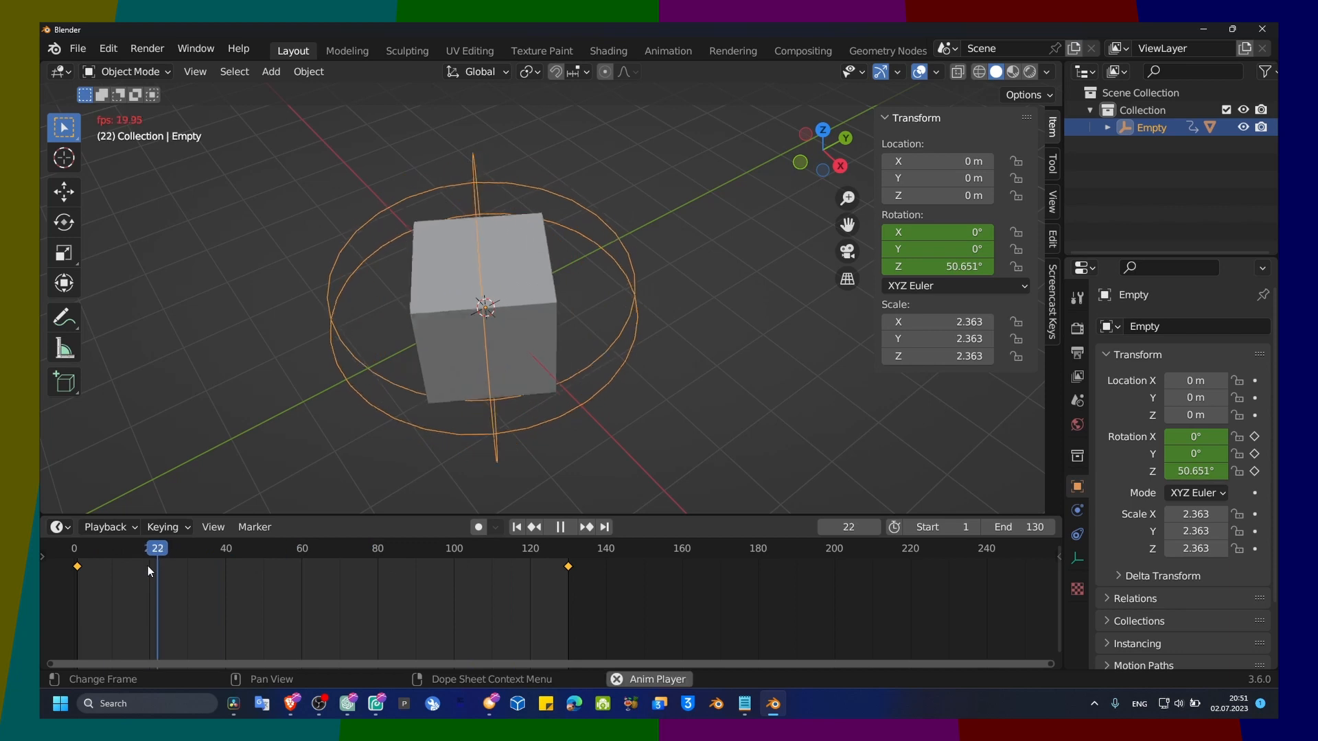
{"action": "key", "text": "space"}
Set the rotation keyframes' interpolation to Bounce and play the animation from the start.
{"action": "key", "text": "t"}
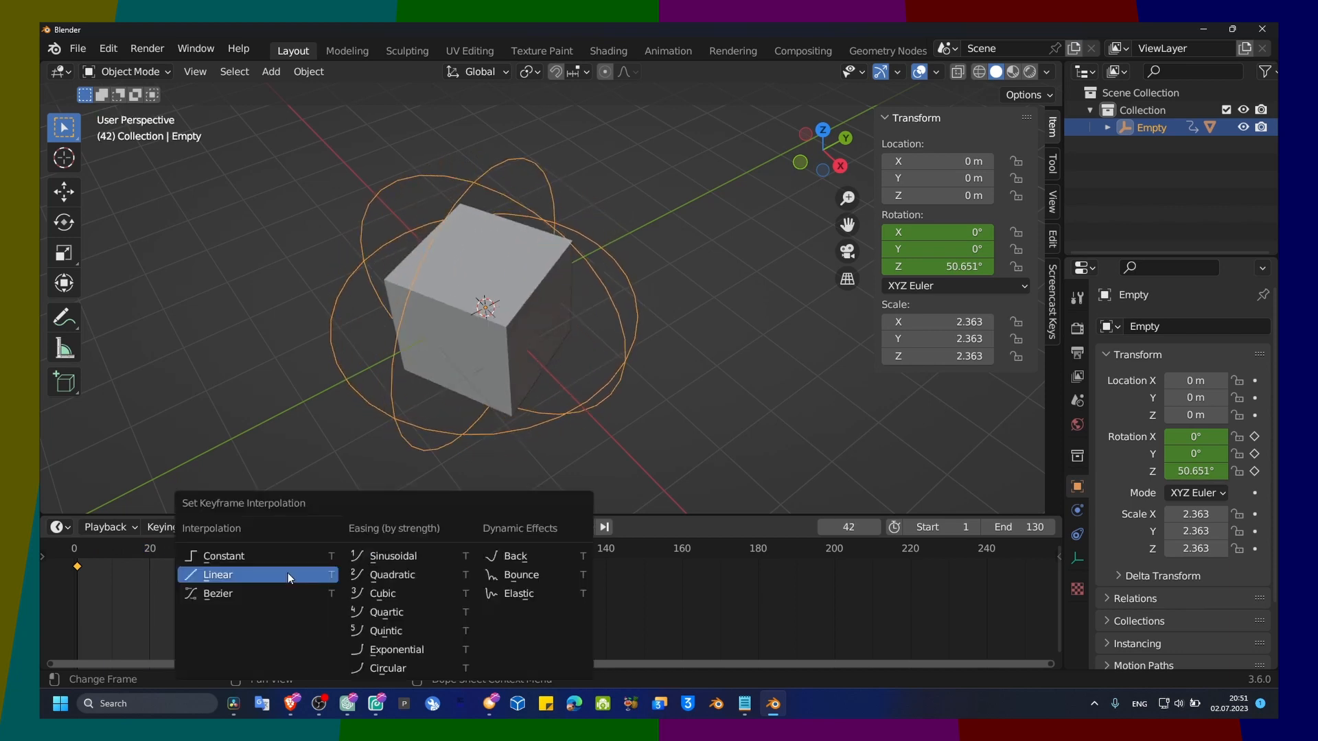
{"action": "left_click", "coordinate": [495, 578]}
{"action": "left_click", "coordinate": [80, 561]}
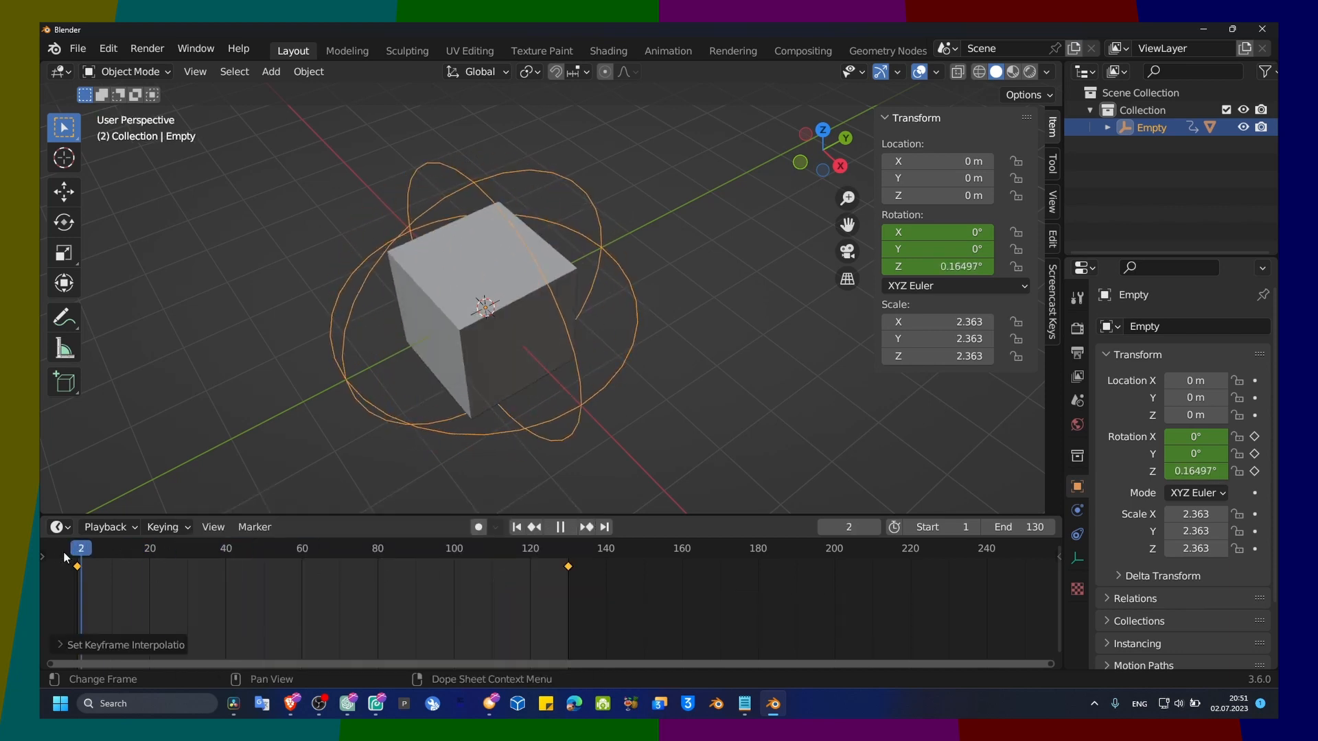
{"action": "key", "text": "space"}
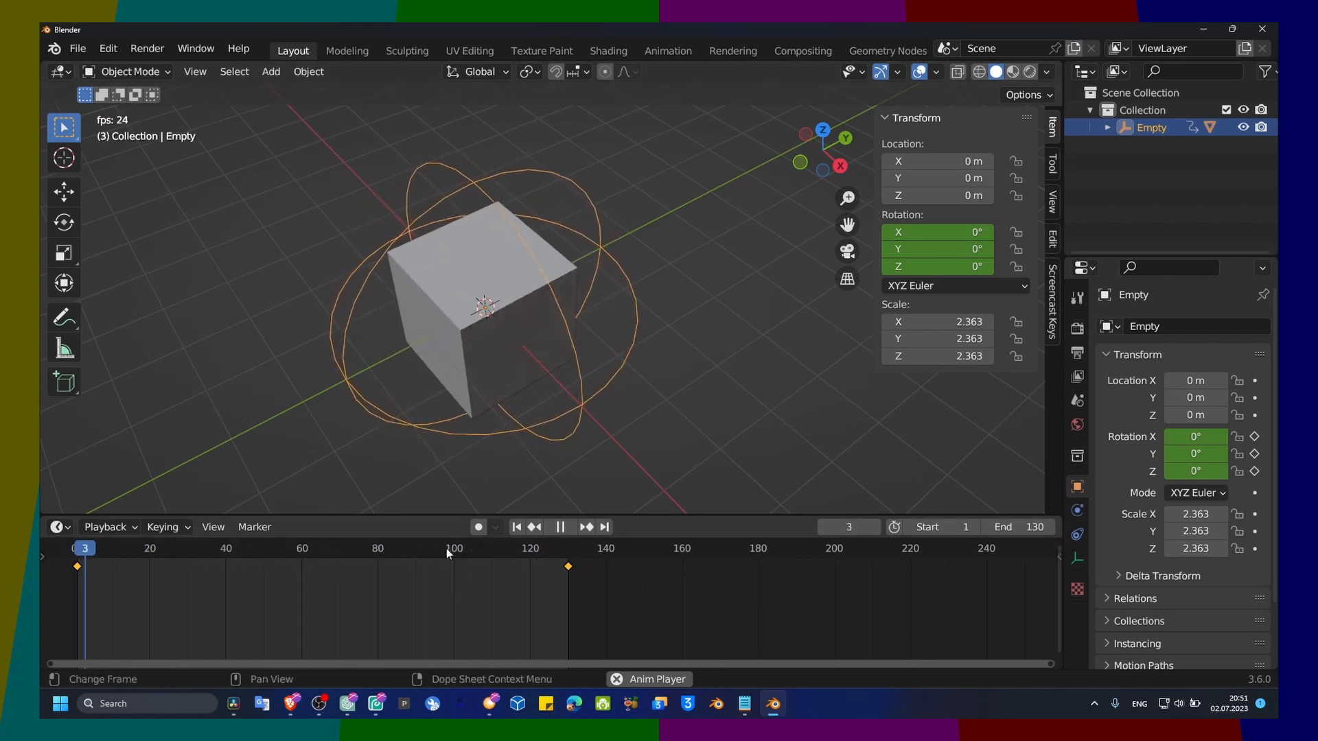
Try Constant interpolation on the rotation keyframes and play the animation to compare the motion.
{"action": "key", "text": "t"}
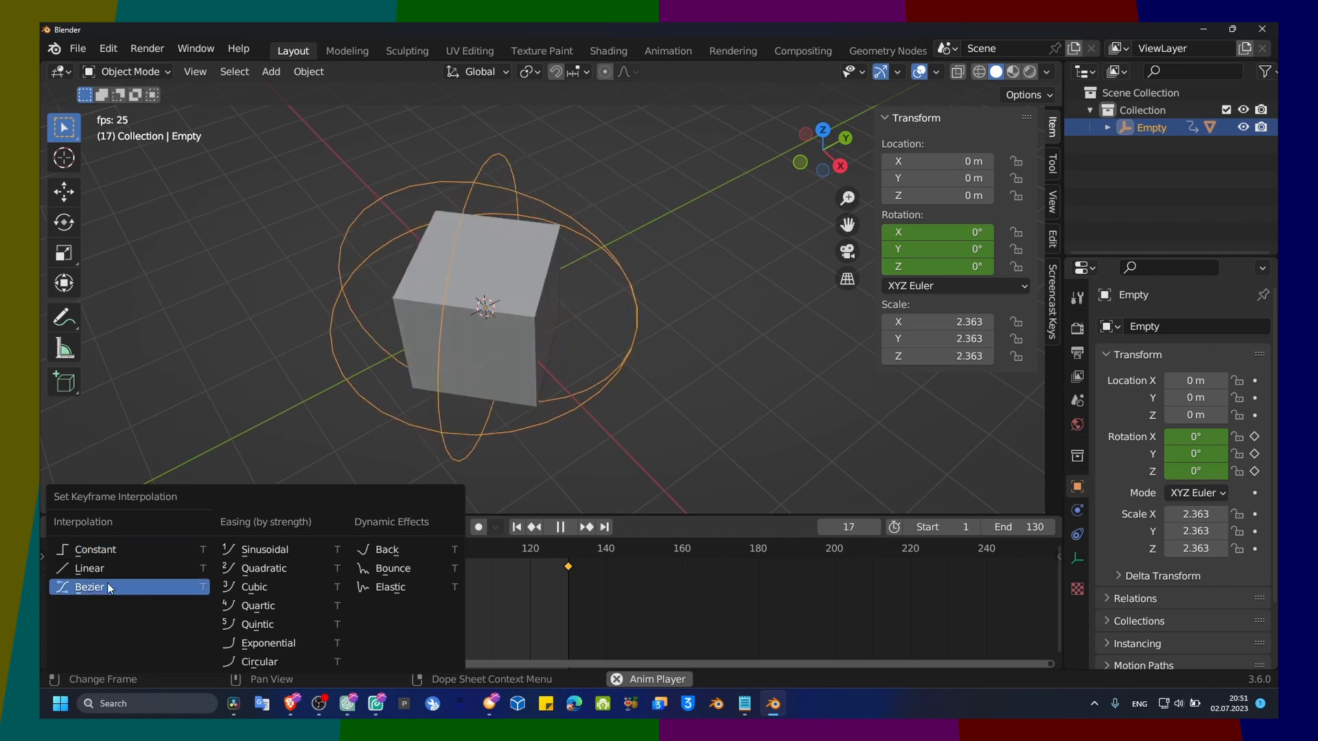
{"action": "left_click", "coordinate": [110, 550]}
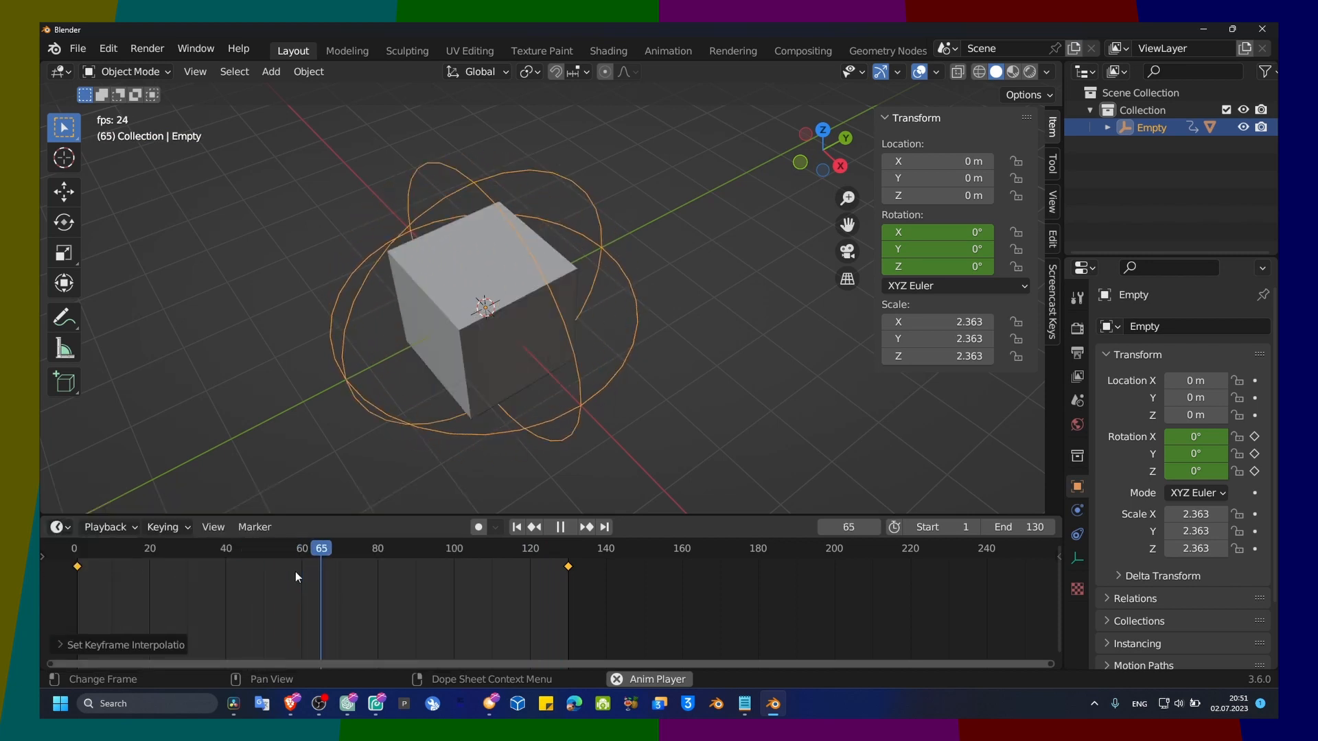
{"action": "key", "text": "space"}
{"action": "key", "text": "t"}
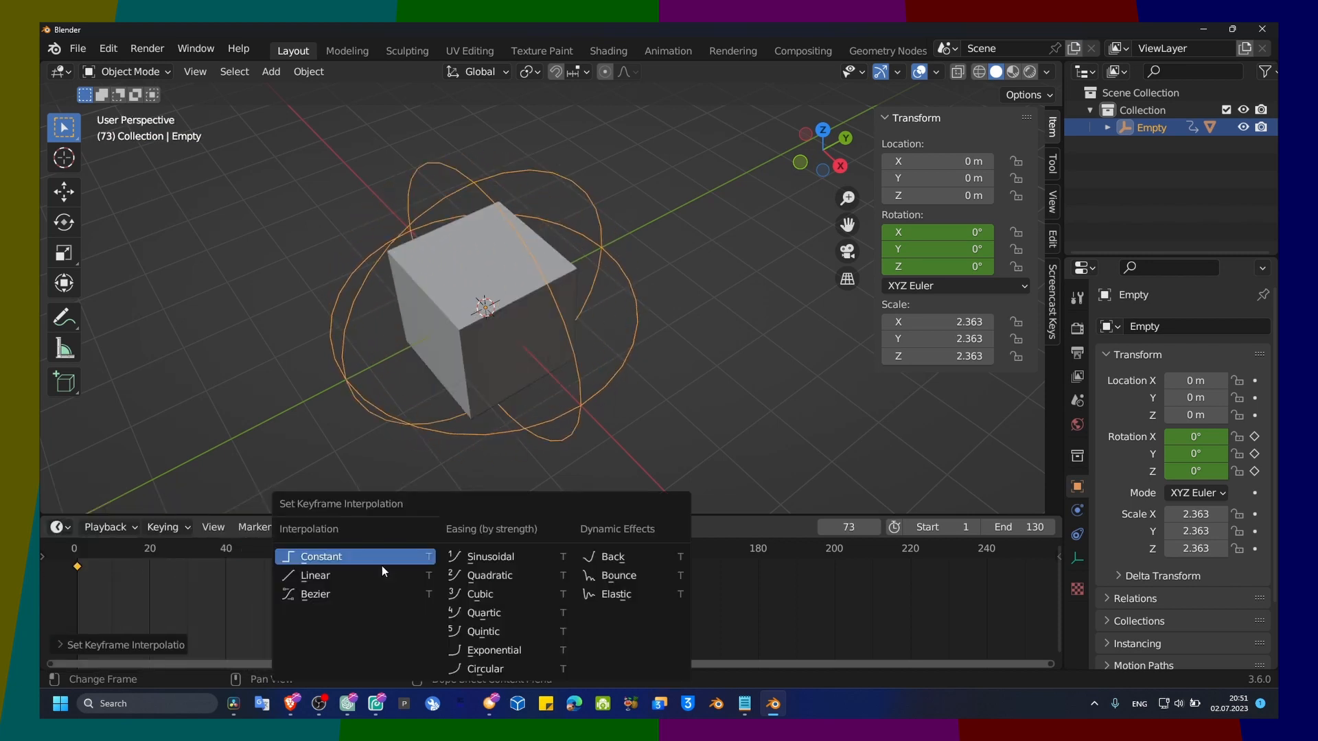
{"action": "left_click", "coordinate": [192, 588]}
{"action": "key", "text": "space"}
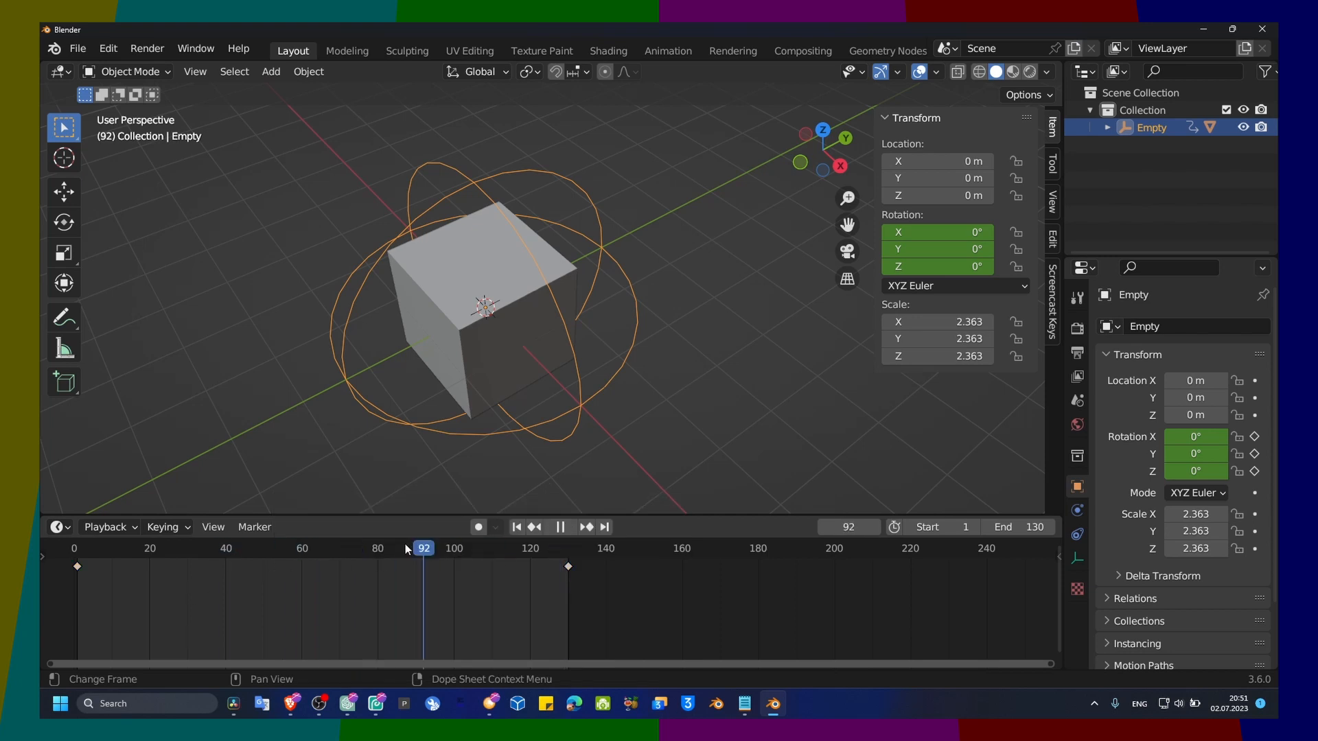
{"action": "key", "text": "Escape"}
Select all of the empty's keyframes, set their interpolation to Linear and play the turntable animation.
{"action": "key", "text": "t"}
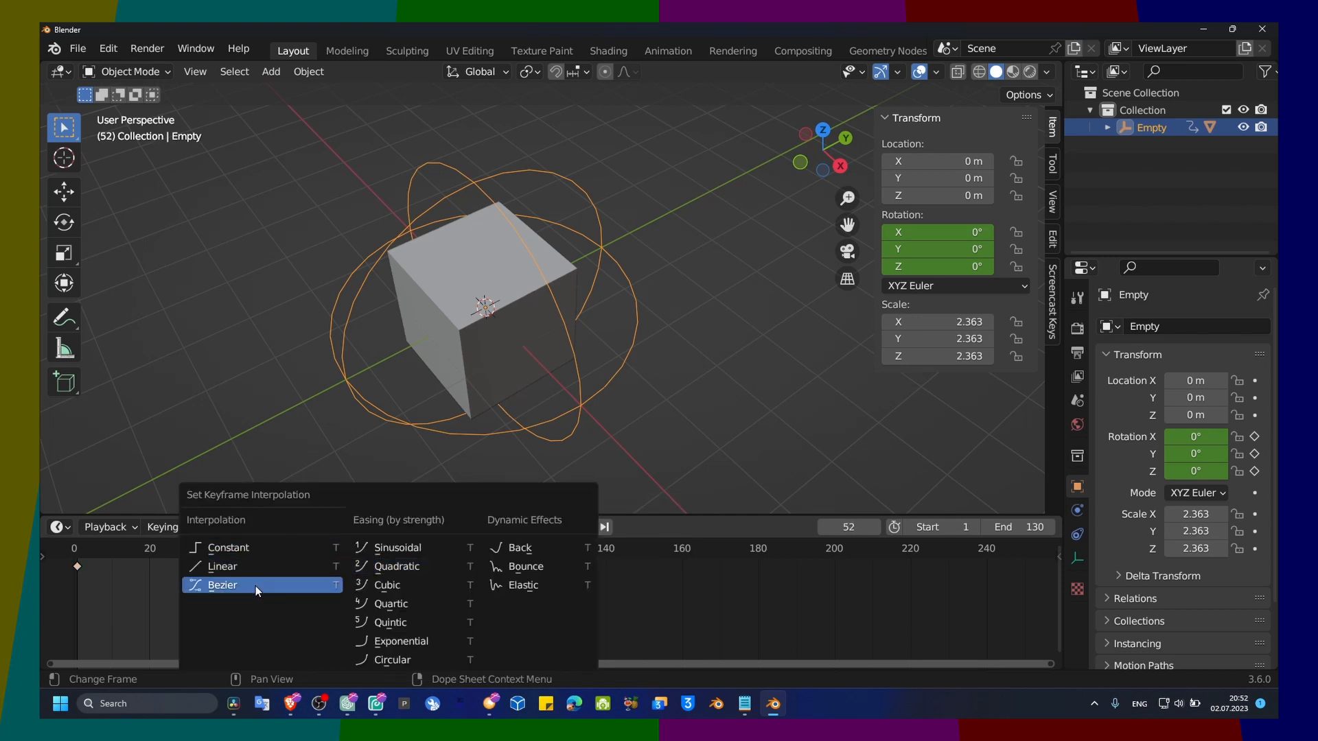
{"action": "left_click", "coordinate": [258, 570]}
{"action": "left_click", "coordinate": [83, 554]}
{"action": "mouse_move", "coordinate": [84, 555]}
{"action": "left_mouse_down"}
{"action": "mouse_move", "coordinate": [257, 552]}
{"action": "mouse_move", "coordinate": [64, 558]}
{"action": "left_mouse_up"}
{"action": "key", "text": "a"}
{"action": "key", "text": "t"}
{"action": "left_click", "coordinate": [273, 562]}
{"action": "key", "text": "space"}
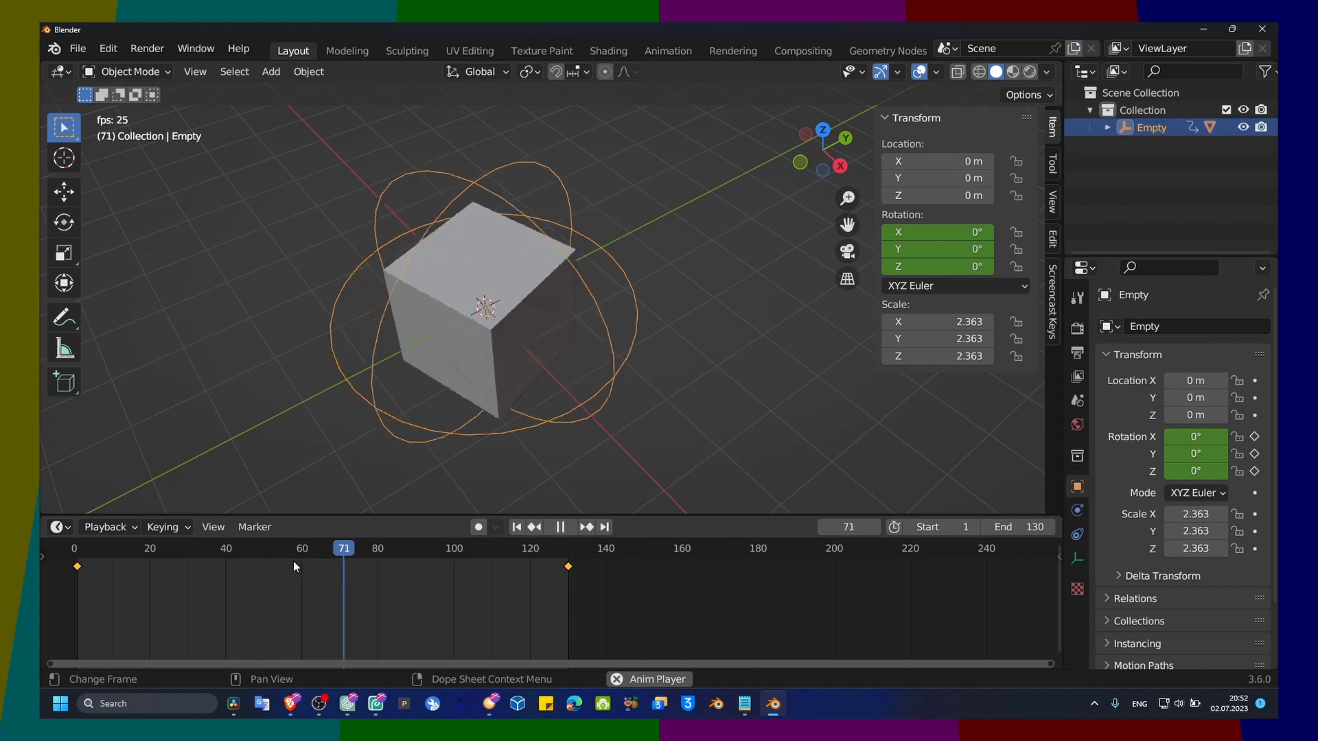
{"action": "key", "text": "space"}
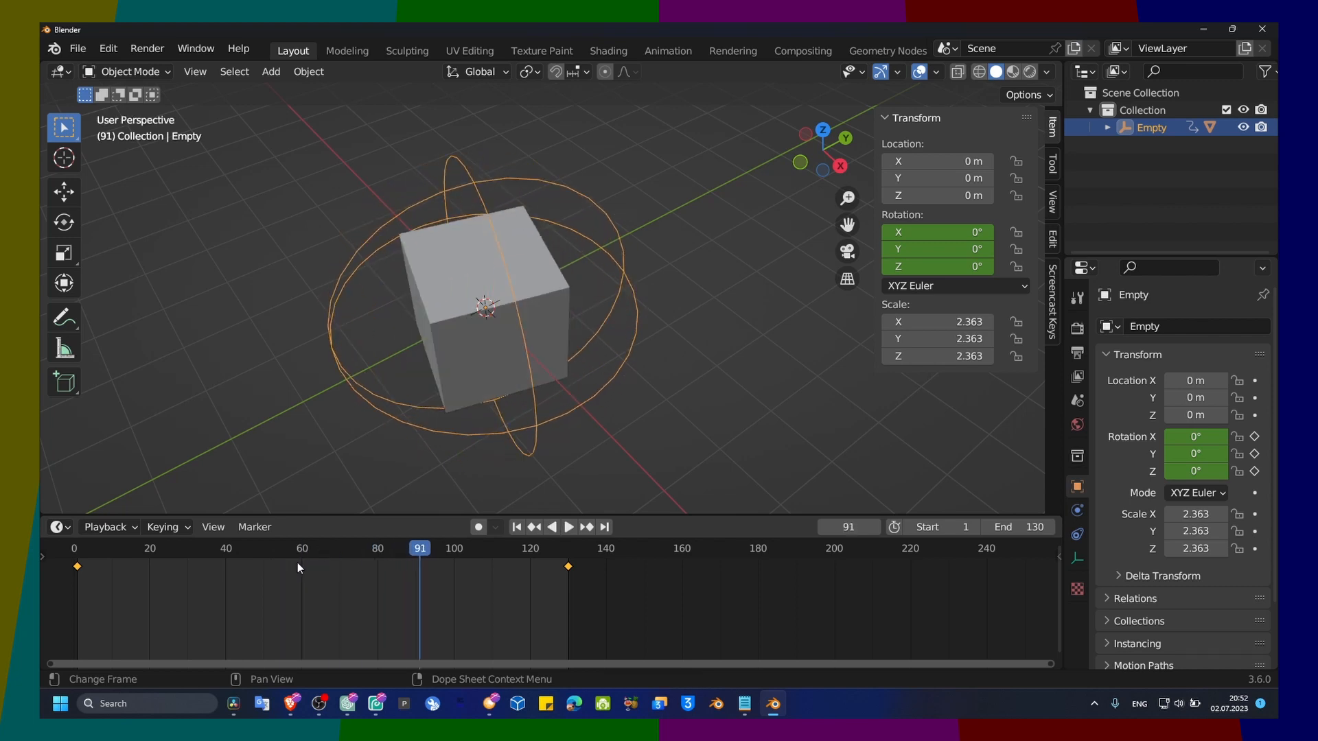